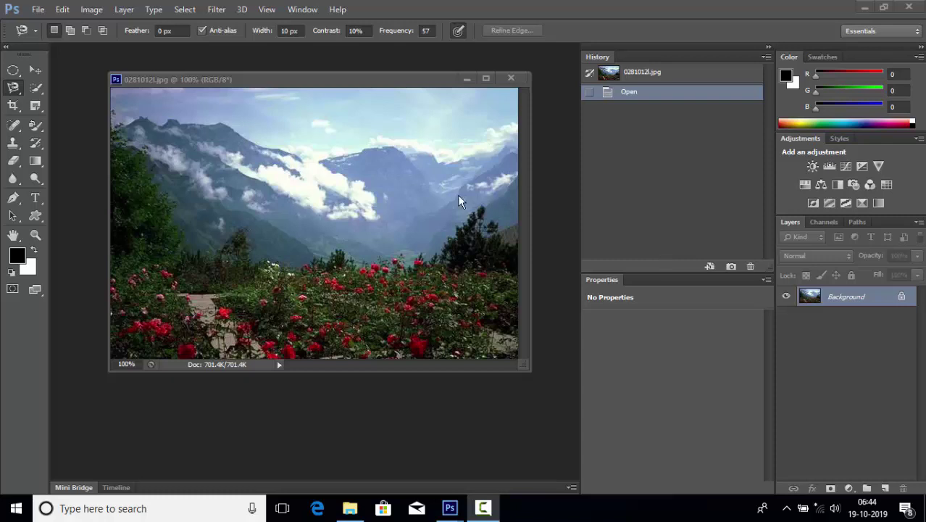
Create a new white 7 × 5 inch, 300 ppi document using the Photo preset
{"action": "left_click_drag", "start_coordinate": [345, 80], "coordinate": [324, 98]}
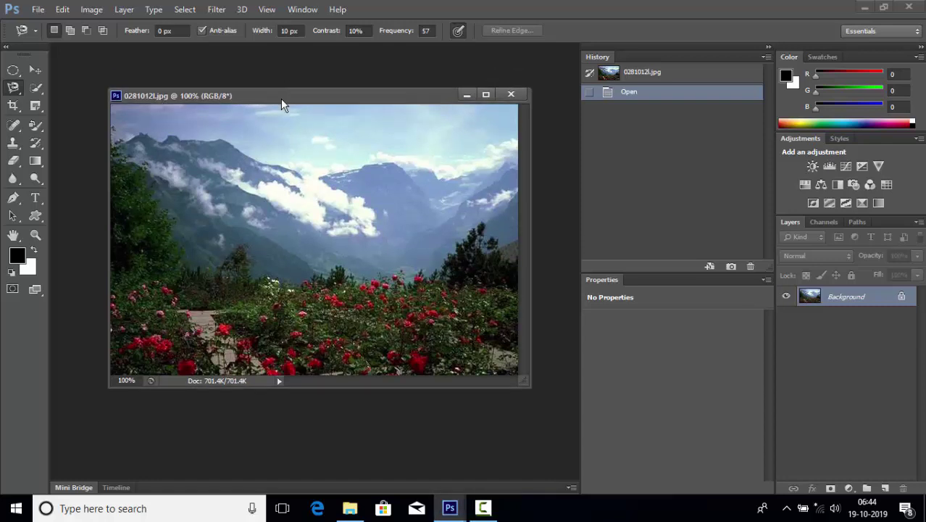
{"action": "mouse_move", "coordinate": [283, 97]}
{"action": "left_mouse_down"}
{"action": "mouse_move", "coordinate": [304, 114]}
{"action": "mouse_move", "coordinate": [312, 87]}
{"action": "left_mouse_up"}
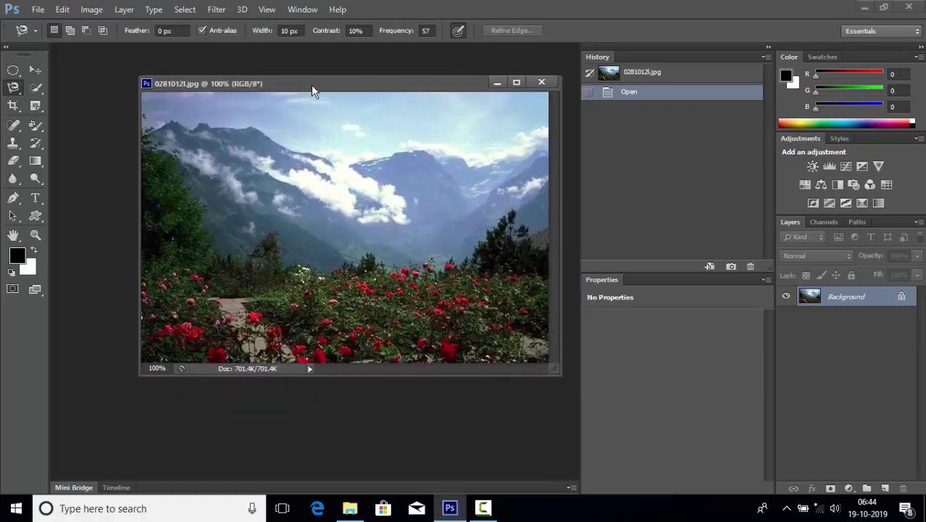
{"action": "left_click", "coordinate": [42, 10]}
{"action": "left_click", "coordinate": [42, 23]}
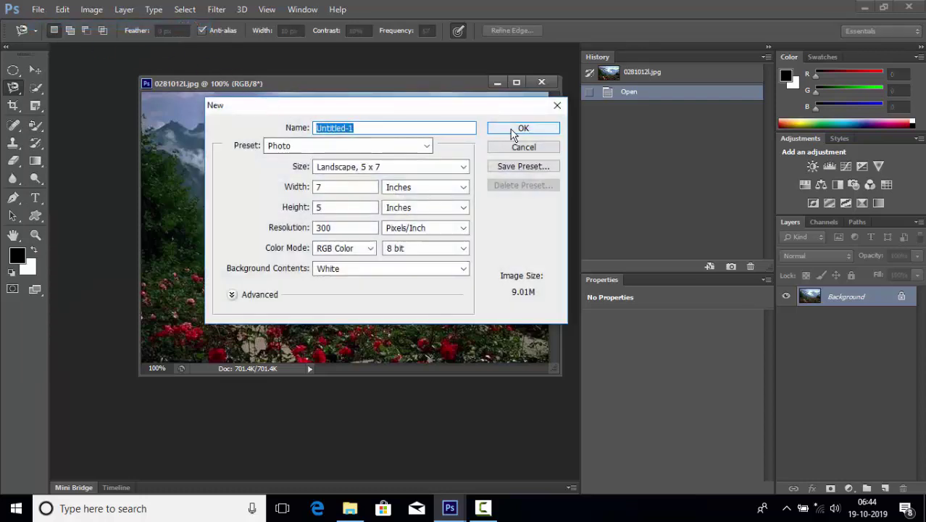
{"action": "left_click", "coordinate": [515, 130]}
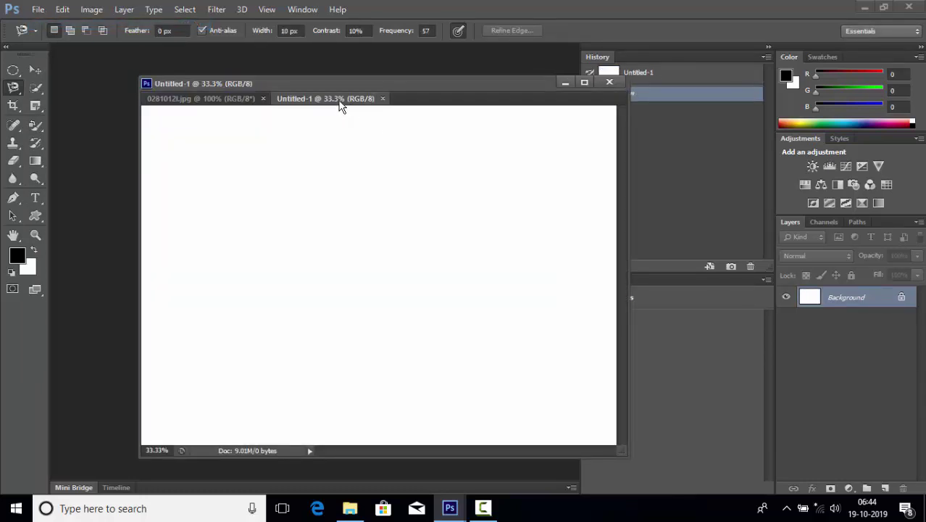
Float Untitled-1 in its own window and arrange it beside the photo window
{"action": "left_click_drag", "start_coordinate": [340, 106], "coordinate": [206, 61]}
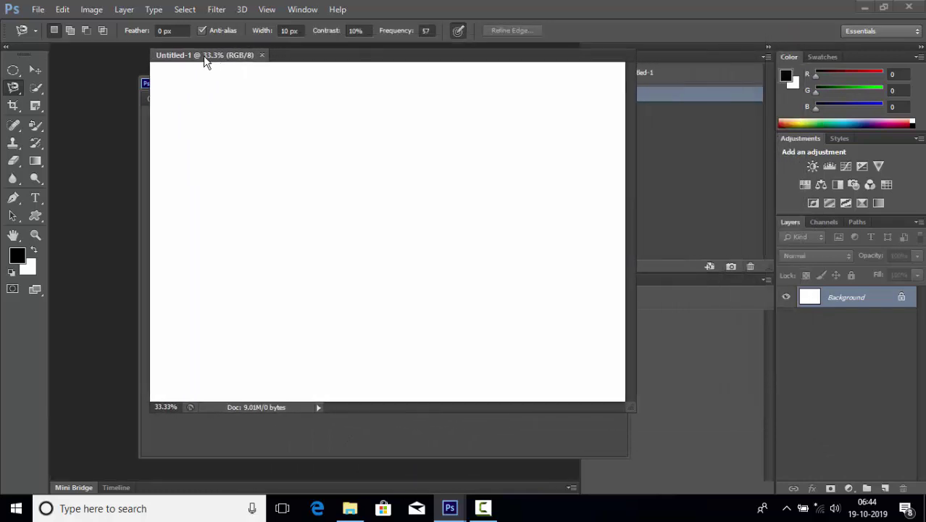
{"action": "left_click_drag", "start_coordinate": [205, 61], "coordinate": [147, 50]}
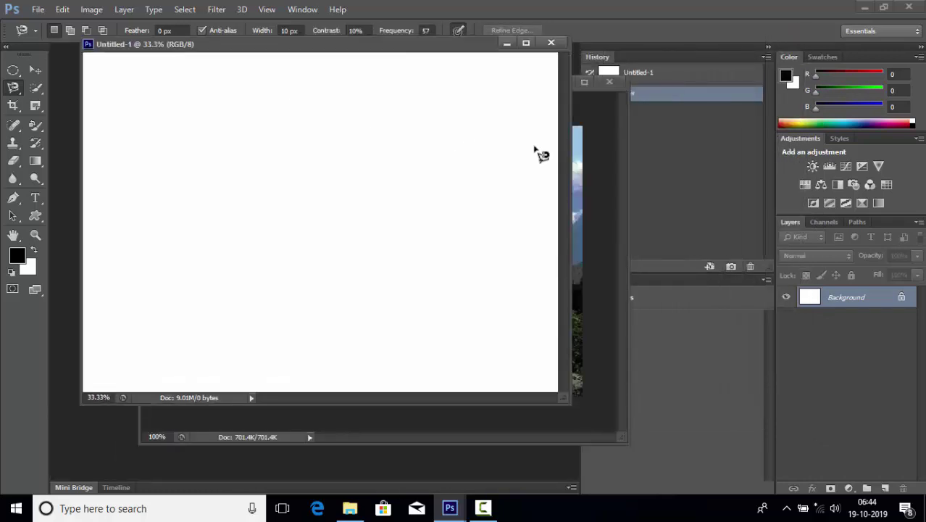
{"action": "left_click", "coordinate": [584, 117]}
{"action": "mouse_move", "coordinate": [432, 85]}
{"action": "left_mouse_down"}
{"action": "mouse_move", "coordinate": [484, 116]}
{"action": "mouse_move", "coordinate": [564, 112]}
{"action": "left_mouse_up"}
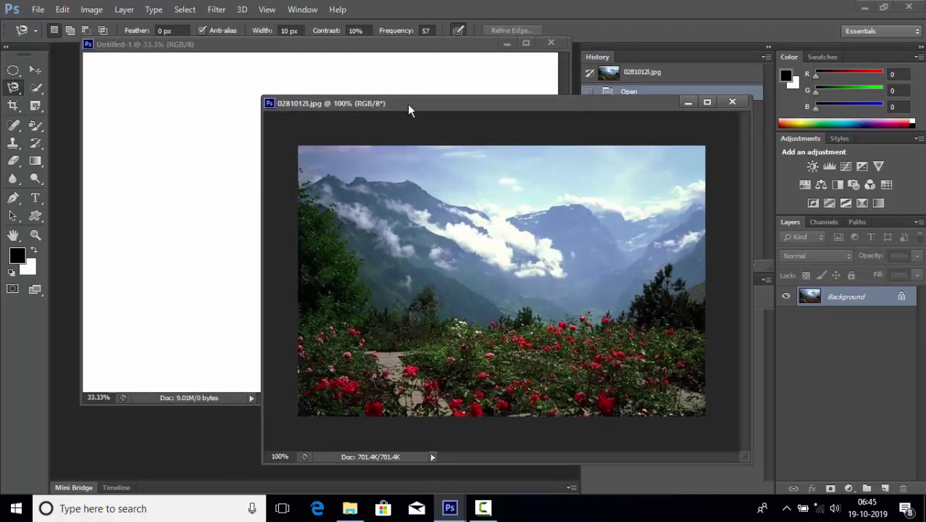
{"action": "left_click_drag", "start_coordinate": [414, 105], "coordinate": [421, 129]}
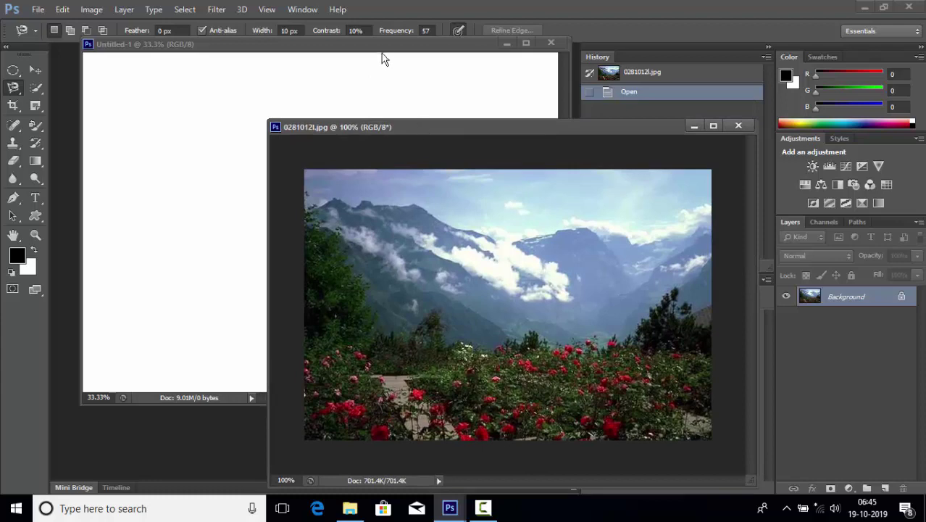
{"action": "left_click_drag", "start_coordinate": [382, 48], "coordinate": [363, 69]}
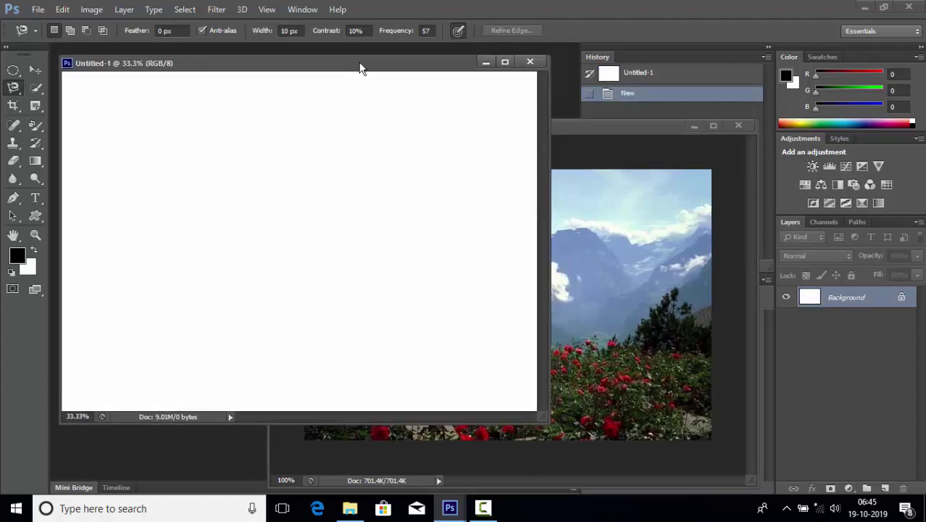
{"action": "left_click_drag", "start_coordinate": [601, 131], "coordinate": [643, 116]}
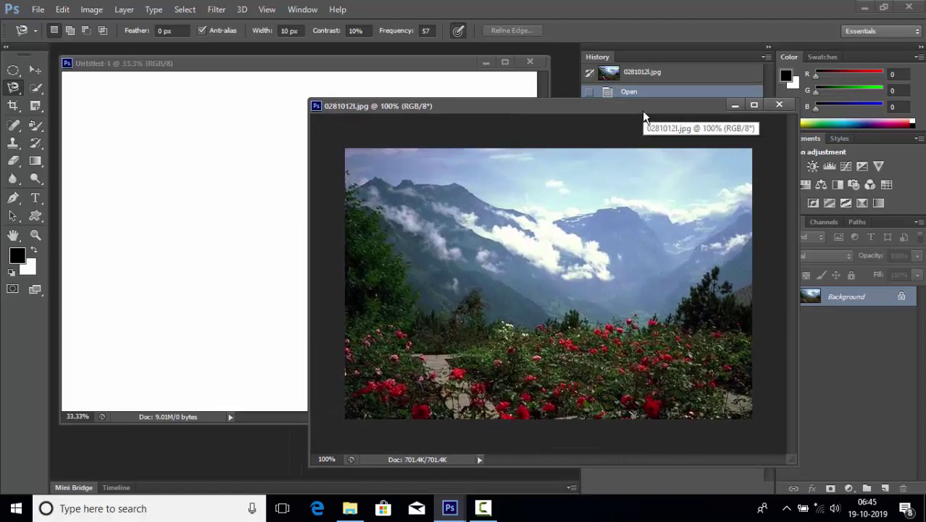
Type 'AH CAREER' with the Horizontal Type Mask Tool on the photo and select the text
{"action": "left_click", "coordinate": [36, 199]}
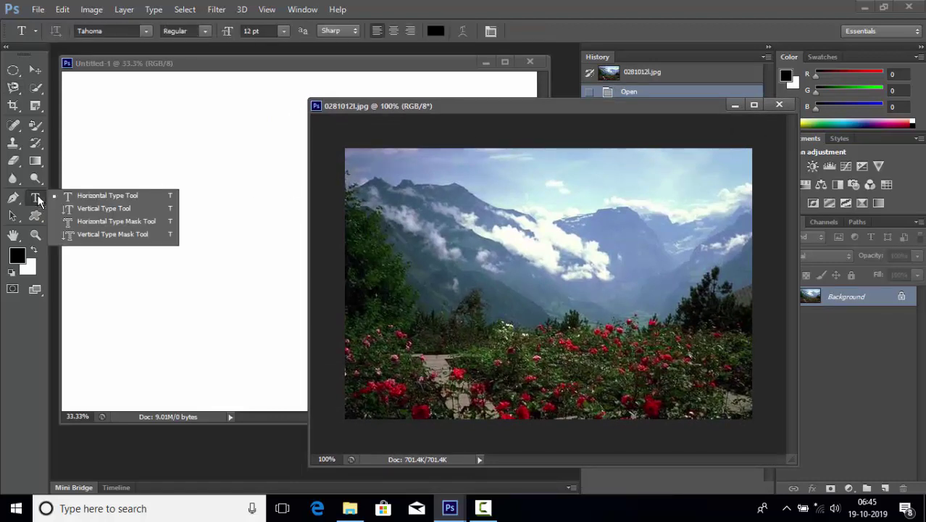
{"action": "left_click", "coordinate": [145, 221]}
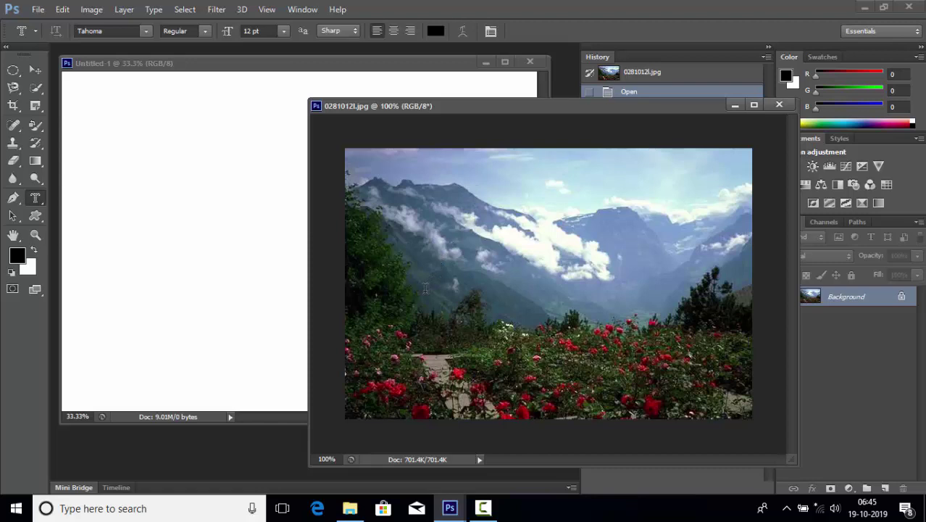
{"action": "left_click", "coordinate": [419, 287]}
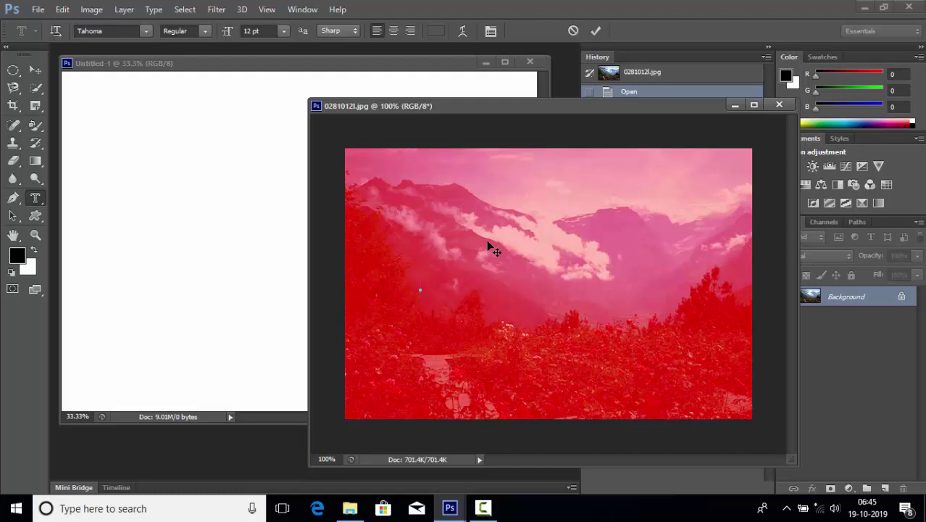
{"action": "type", "text": "AH"}
{"action": "type", "text": " CAREER"}
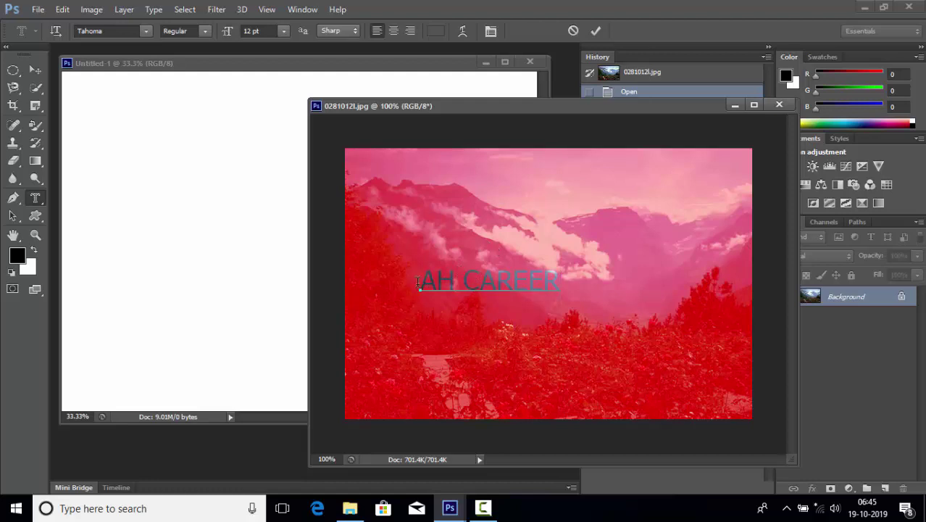
{"action": "left_click_drag", "start_coordinate": [428, 280], "coordinate": [585, 275]}
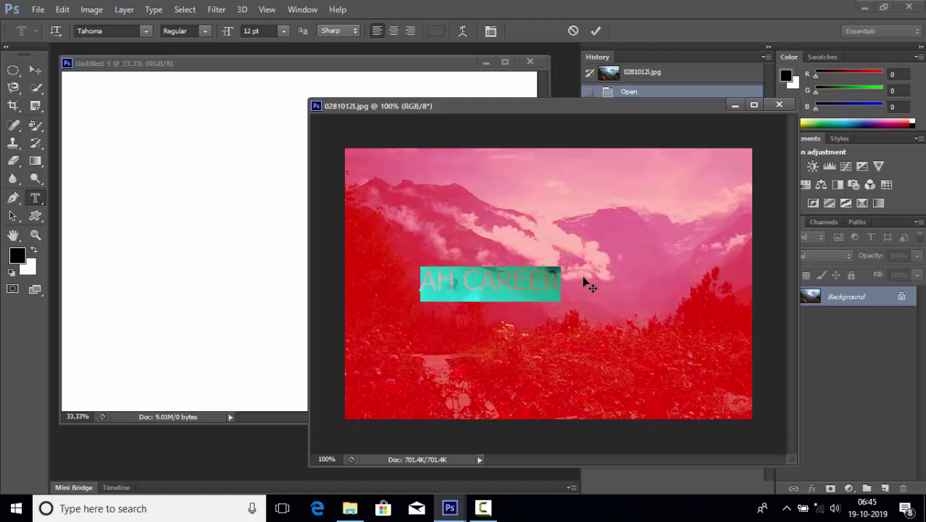
Set the AH CAREER mask text to Verdana 24 pt and nudge it up-left
{"action": "left_click", "coordinate": [283, 31]}
{"action": "left_click", "coordinate": [274, 187]}
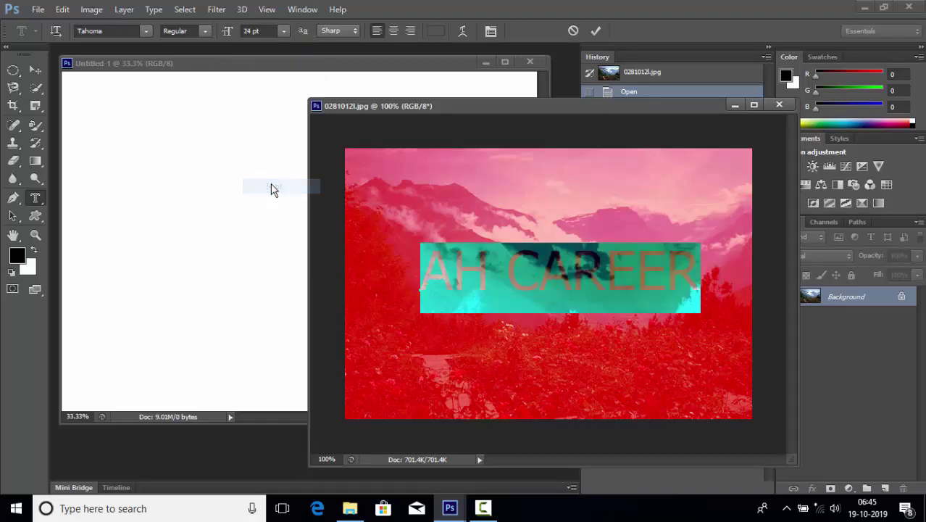
{"action": "left_click", "coordinate": [147, 31]}
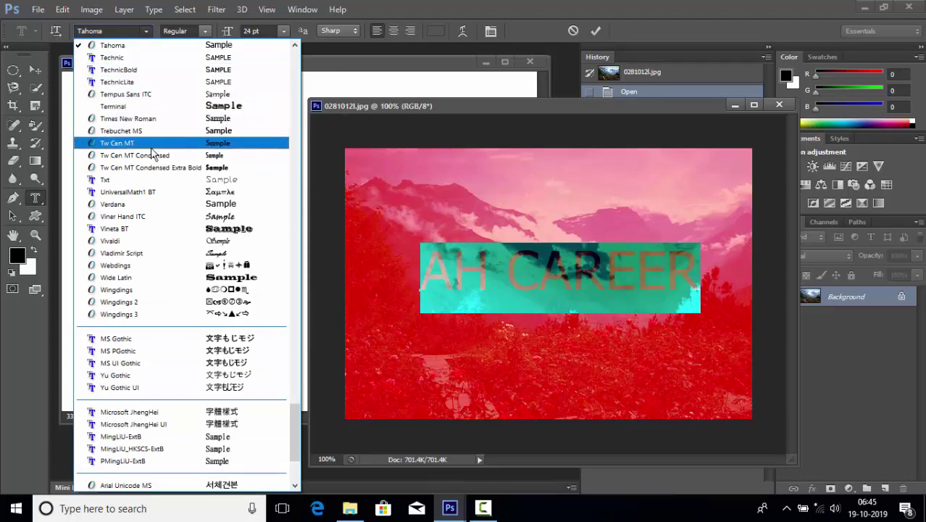
{"action": "left_click", "coordinate": [160, 106]}
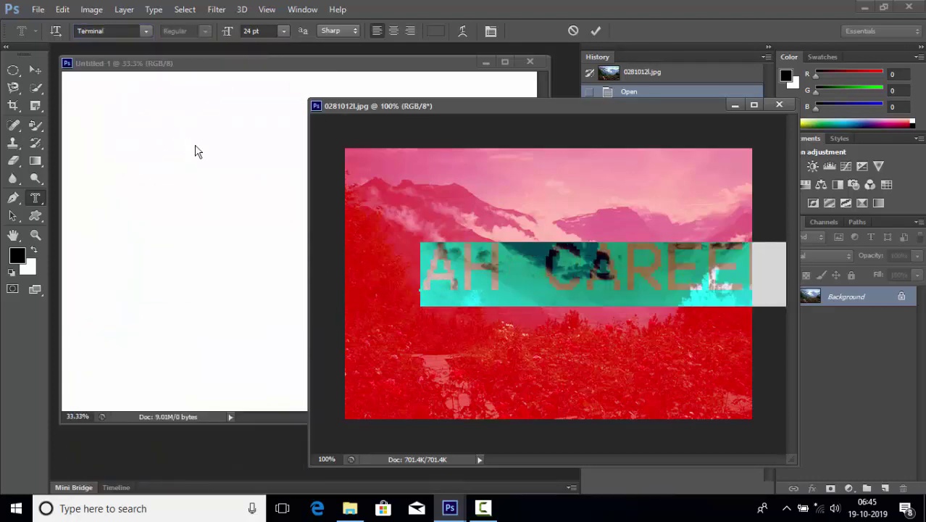
{"action": "left_click", "coordinate": [149, 30]}
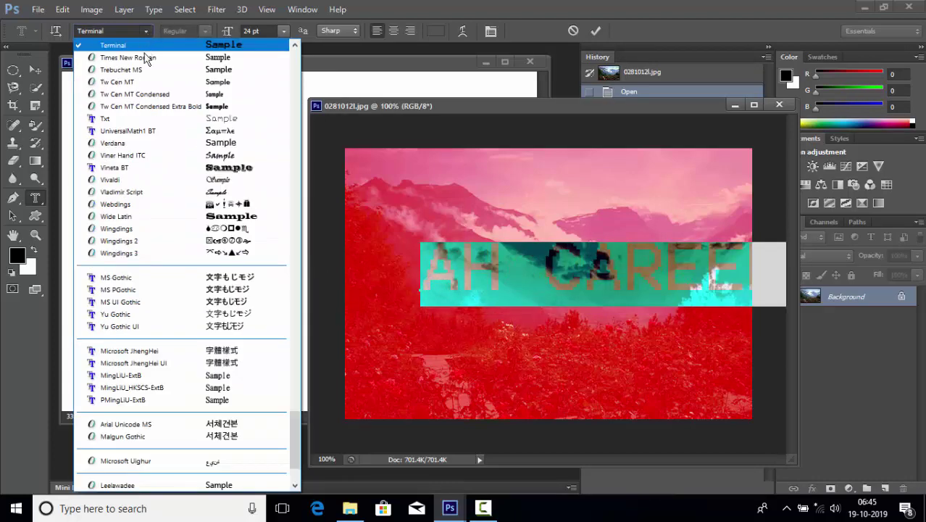
{"action": "left_click", "coordinate": [136, 218]}
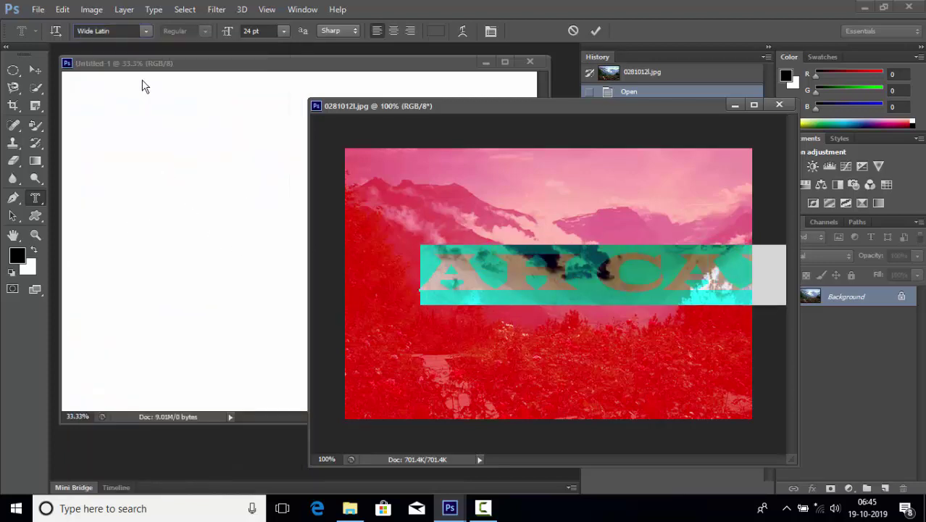
{"action": "left_click", "coordinate": [146, 33]}
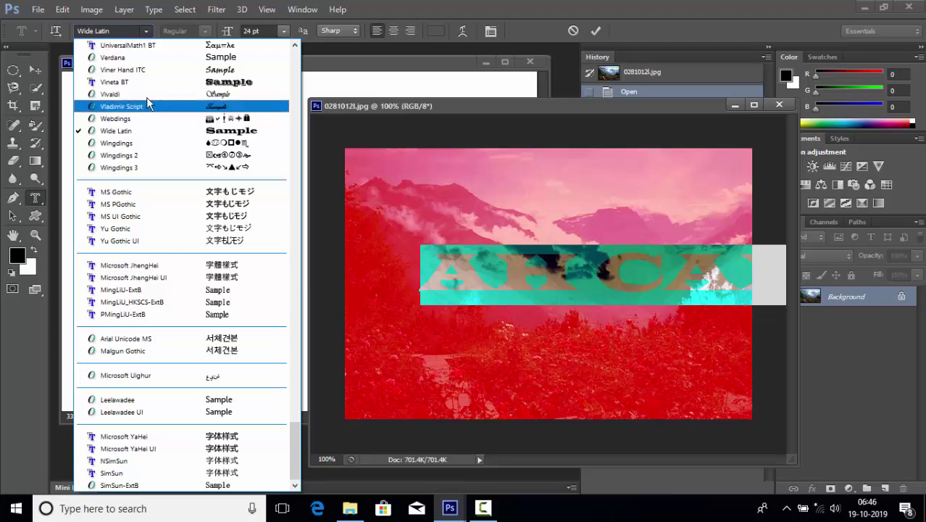
{"action": "left_click", "coordinate": [157, 58]}
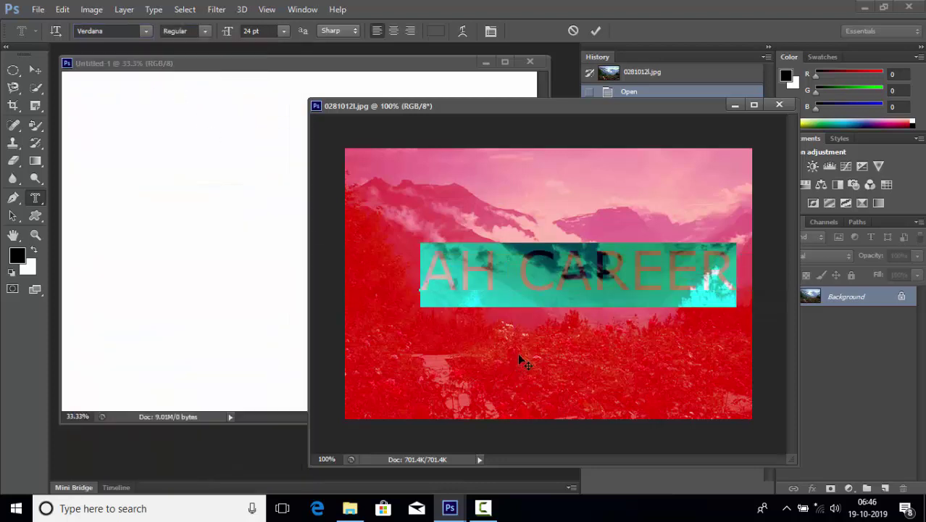
{"action": "left_click_drag", "start_coordinate": [519, 355], "coordinate": [490, 345]}
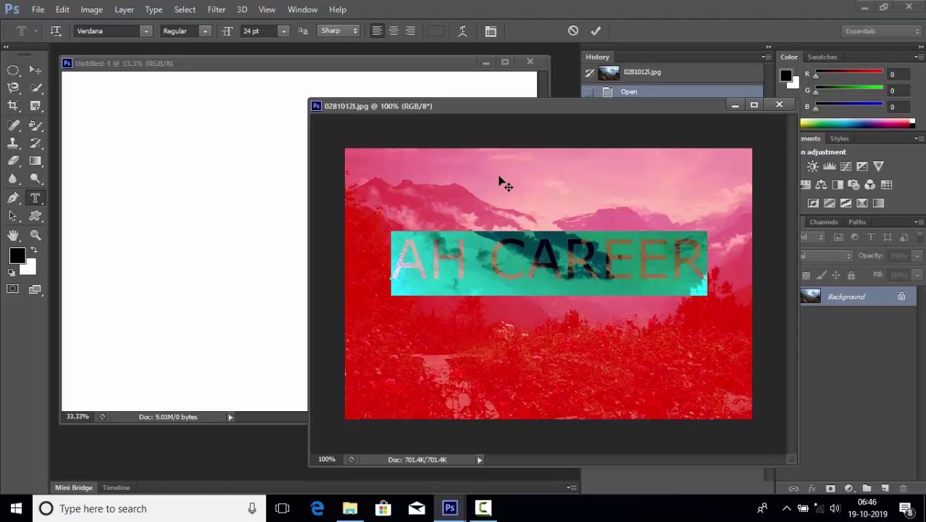
Commit the mask and drag the AH CAREER selection into Untitled-1 near its upper left
{"action": "left_click", "coordinate": [597, 30]}
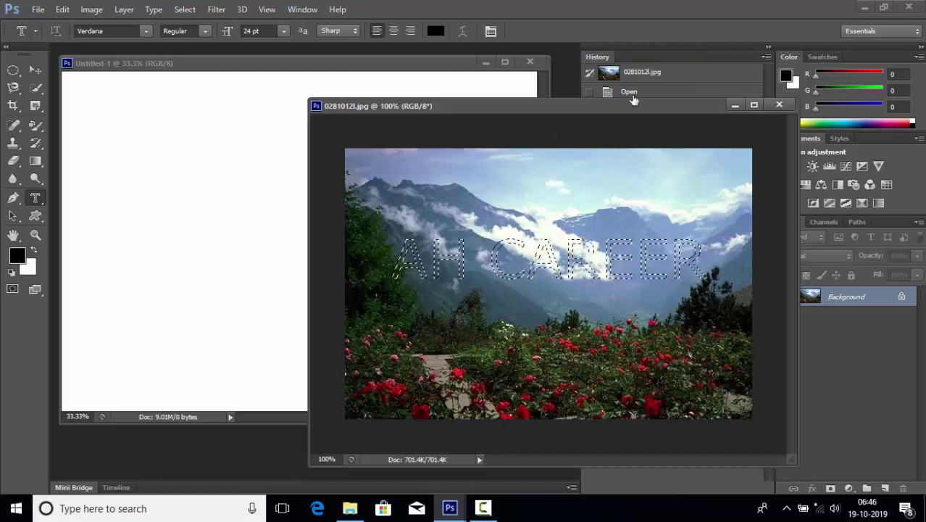
{"action": "left_click_drag", "start_coordinate": [619, 105], "coordinate": [693, 31]}
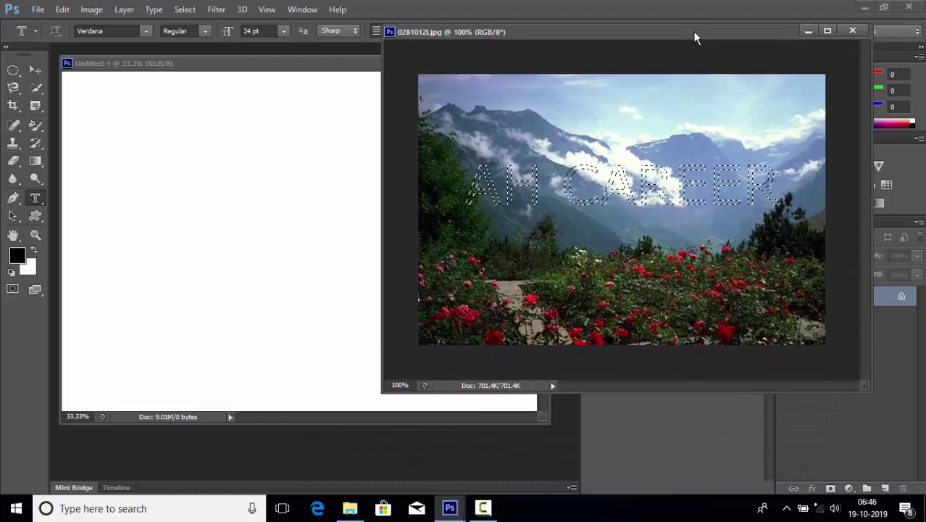
{"action": "left_click", "coordinate": [36, 70]}
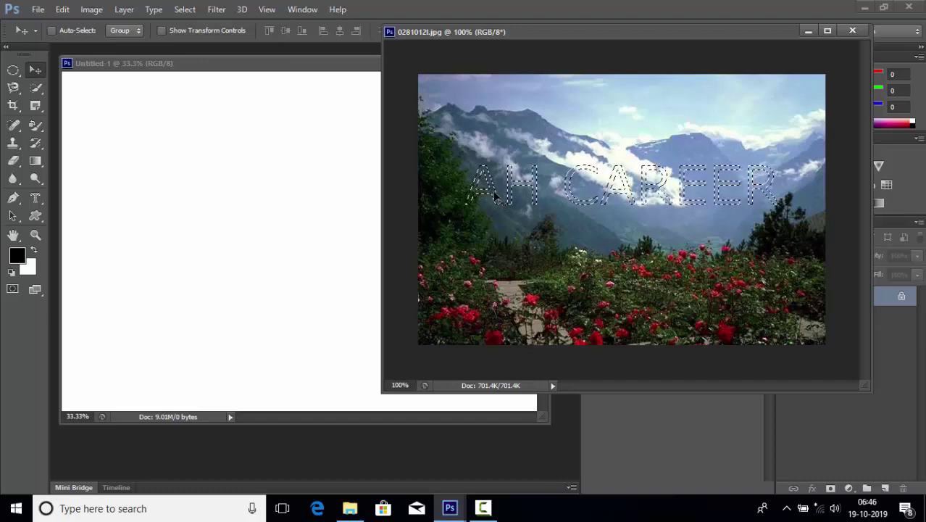
{"action": "left_click_drag", "start_coordinate": [495, 196], "coordinate": [160, 242]}
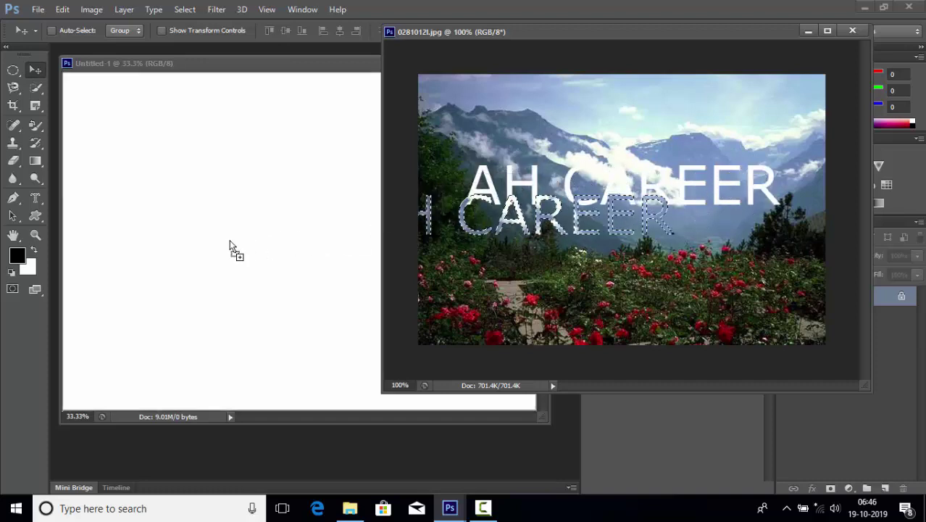
{"action": "left_click_drag", "start_coordinate": [153, 190], "coordinate": [154, 165]}
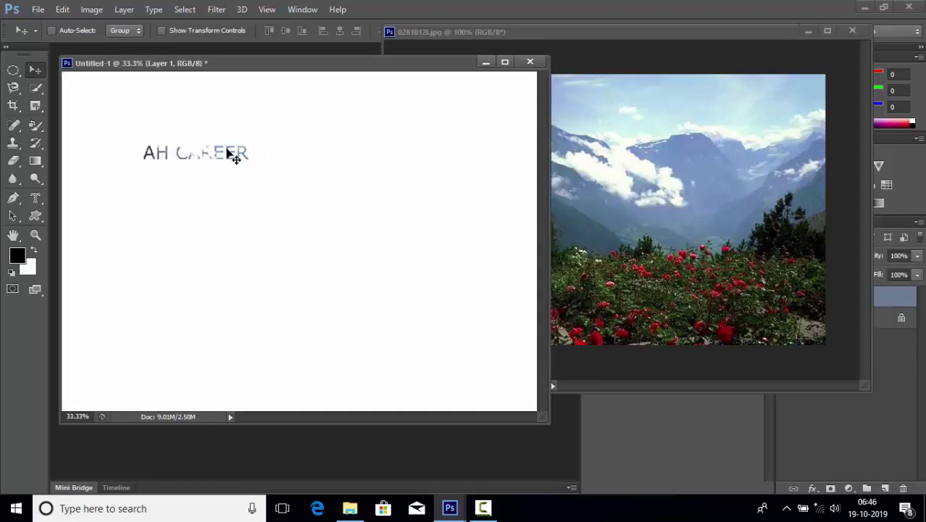
{"action": "left_click_drag", "start_coordinate": [244, 154], "coordinate": [219, 171]}
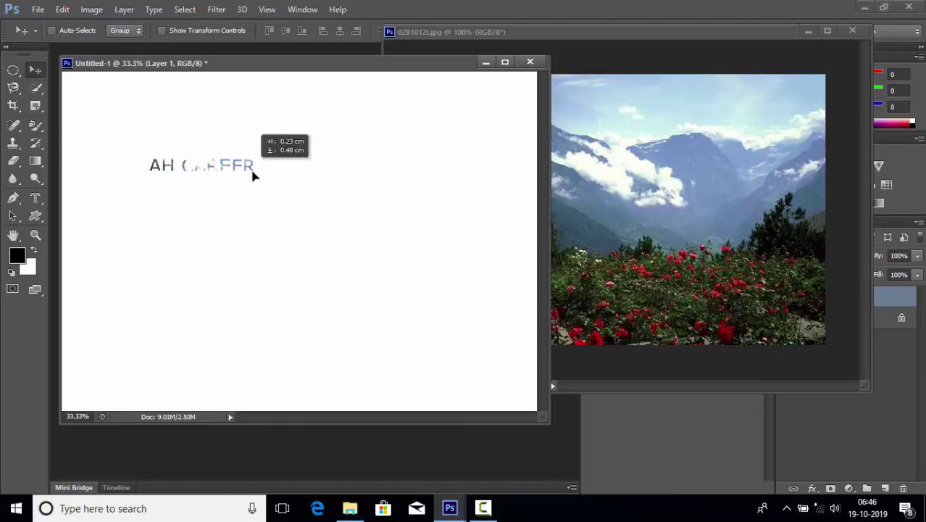
{"action": "left_click", "coordinate": [679, 31]}
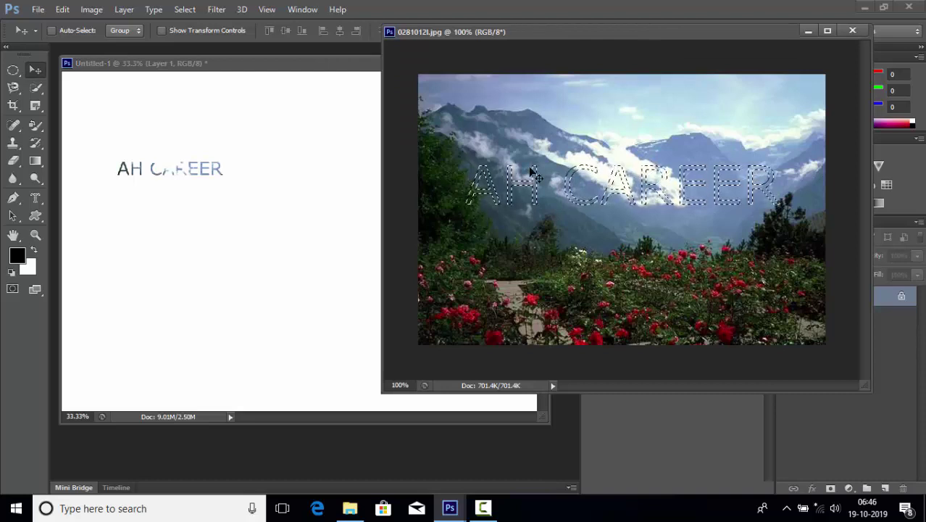
Deselect the AH CAREER lettering on the photo and move the photo window down-left
{"action": "key", "text": "ctrl+d"}
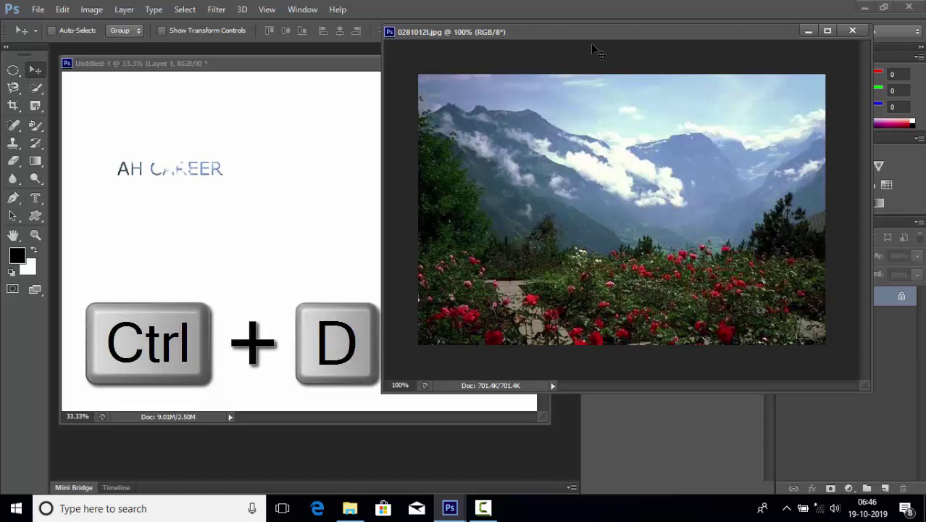
{"action": "left_click_drag", "start_coordinate": [600, 30], "coordinate": [577, 78]}
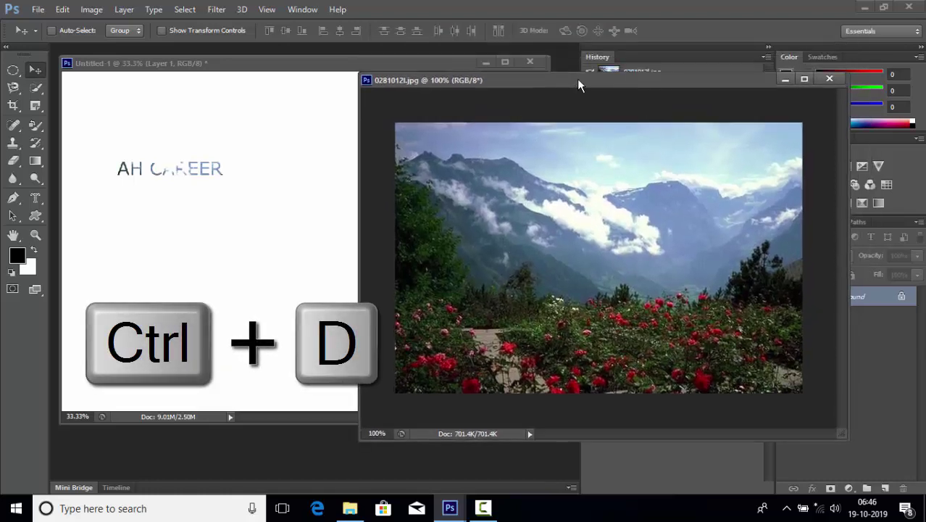
{"action": "mouse_move", "coordinate": [580, 88]}
{"action": "left_mouse_down"}
{"action": "mouse_move", "coordinate": [416, 181]}
{"action": "mouse_move", "coordinate": [506, 61]}
{"action": "left_mouse_up"}
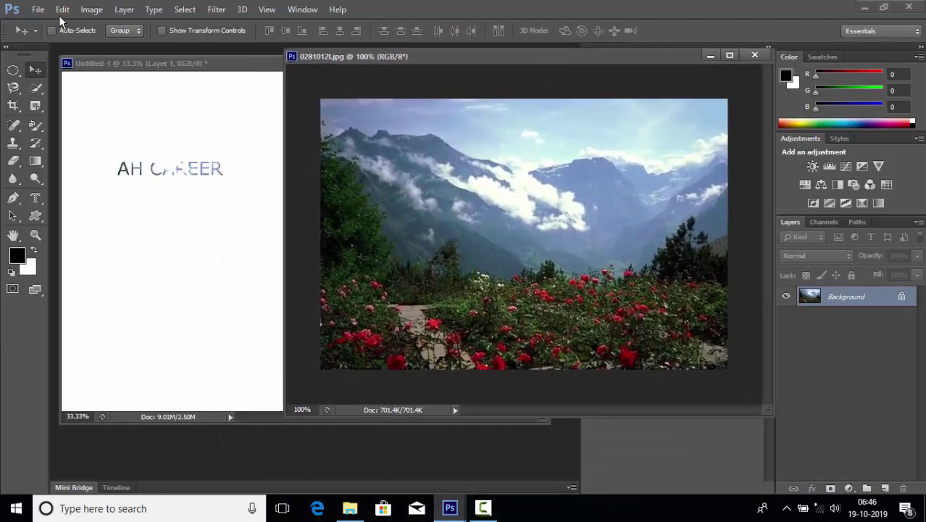
Create another 7 × 5 inch, 300 ppi white document, Untitled-2
{"action": "left_click", "coordinate": [38, 9]}
{"action": "left_click", "coordinate": [50, 25]}
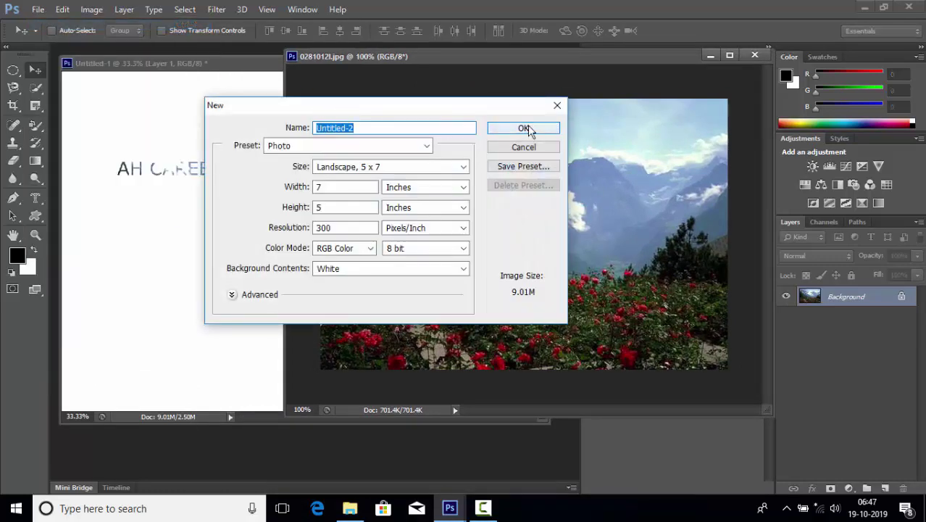
{"action": "left_click", "coordinate": [522, 129]}
Copy the mountain photo into Untitled-2 as Layer 1 and scale it to about 248%
{"action": "left_click_drag", "start_coordinate": [468, 73], "coordinate": [171, 99]}
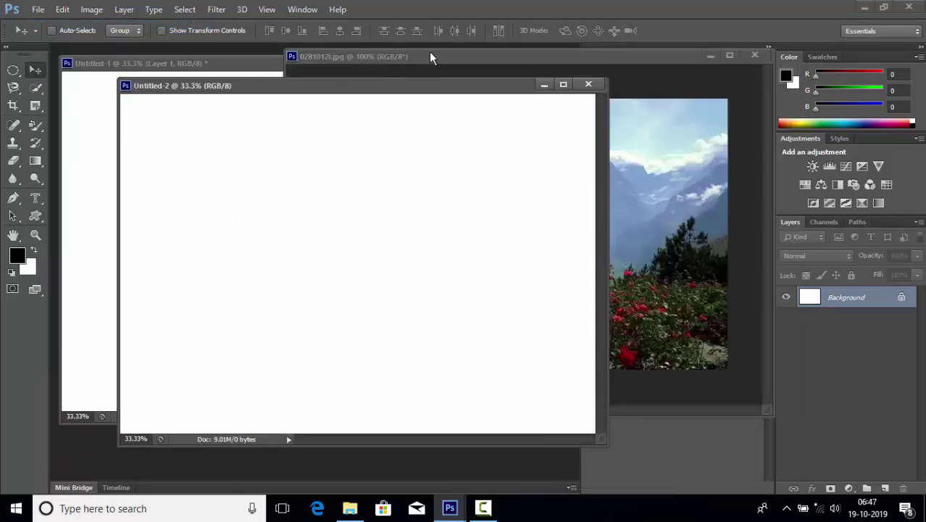
{"action": "left_click", "coordinate": [429, 55]}
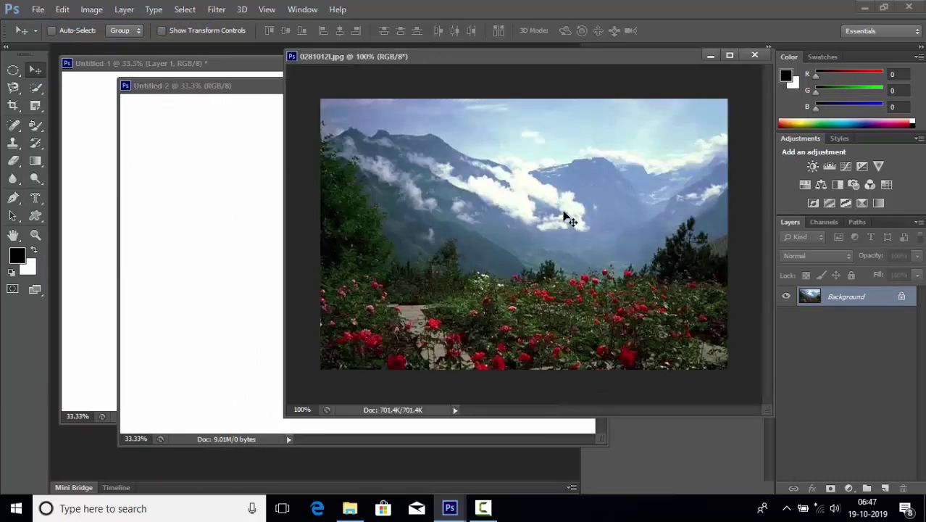
{"action": "mouse_move", "coordinate": [537, 201]}
{"action": "left_mouse_down"}
{"action": "mouse_move", "coordinate": [223, 233]}
{"action": "mouse_move", "coordinate": [245, 182]}
{"action": "left_mouse_up"}
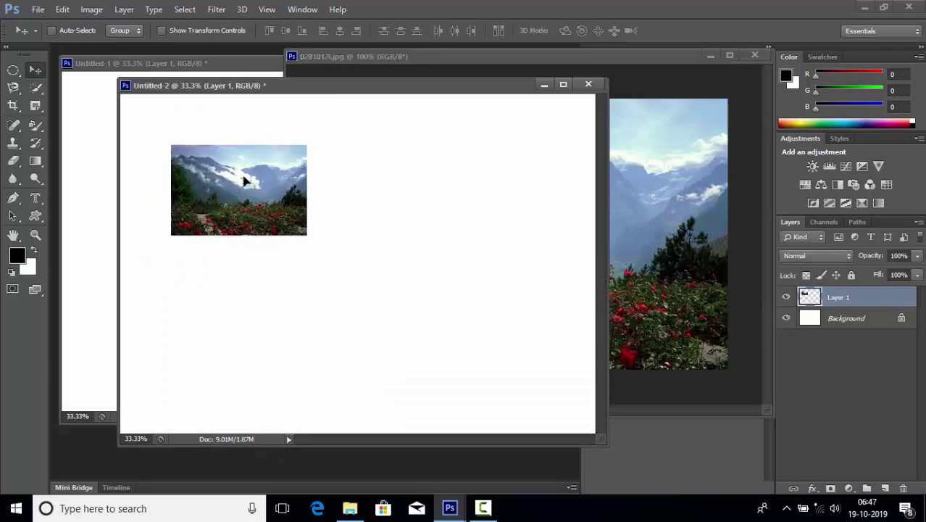
{"action": "key", "text": "ctrl+t"}
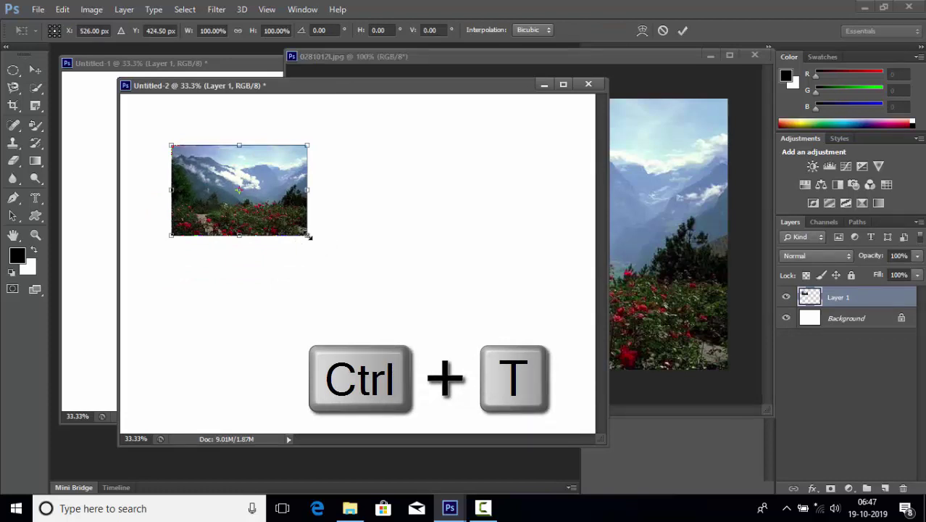
{"action": "left_click_drag", "start_coordinate": [310, 237], "coordinate": [526, 345]}
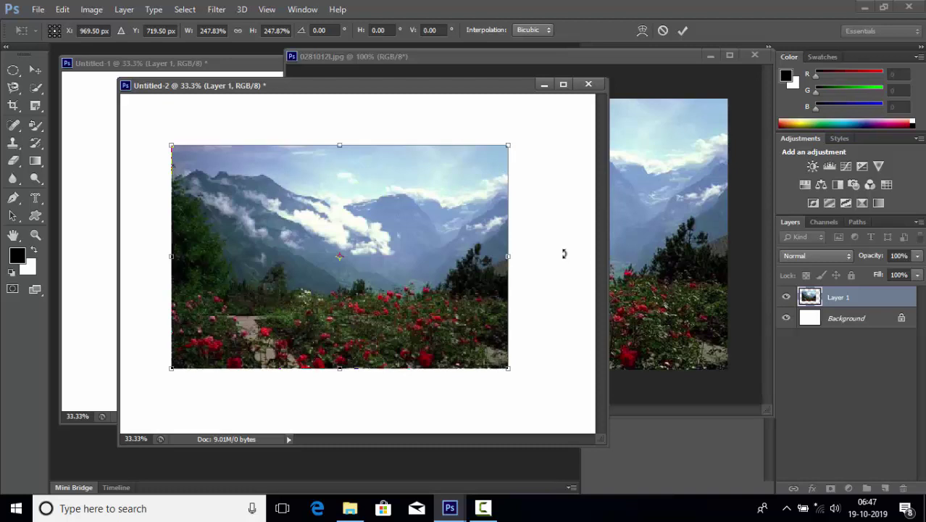
{"action": "key", "text": "Return"}
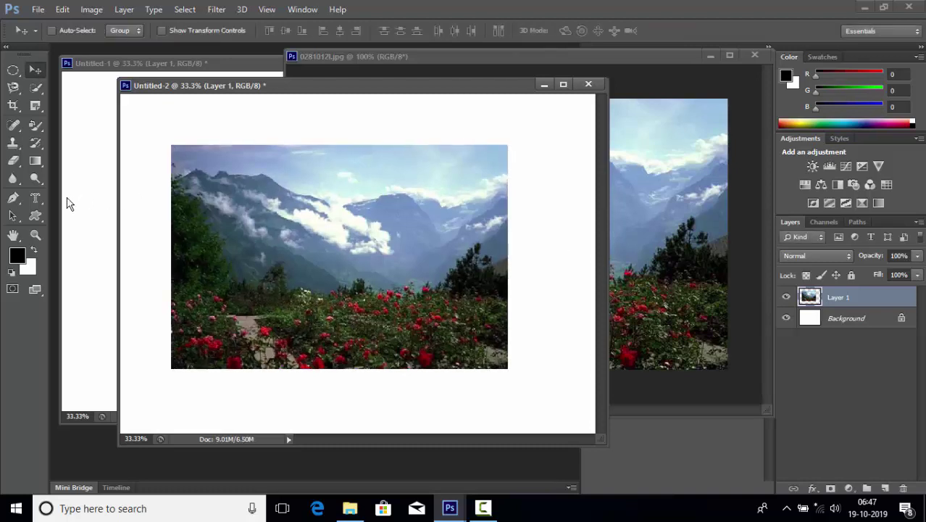
Add a horizontal 'AH CAREER' text layer over the photo, reposition it and commit
{"action": "left_click_drag", "start_coordinate": [35, 198], "coordinate": [75, 208]}
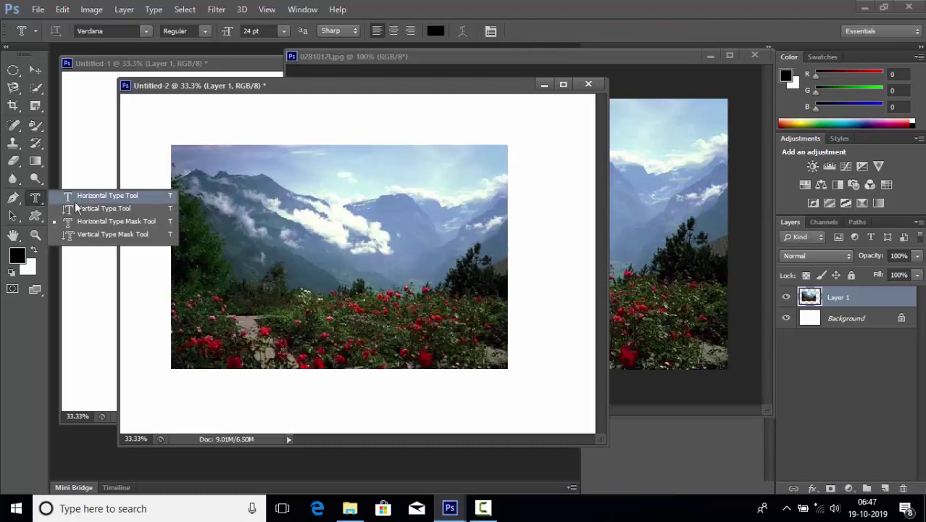
{"action": "left_click", "coordinate": [109, 196]}
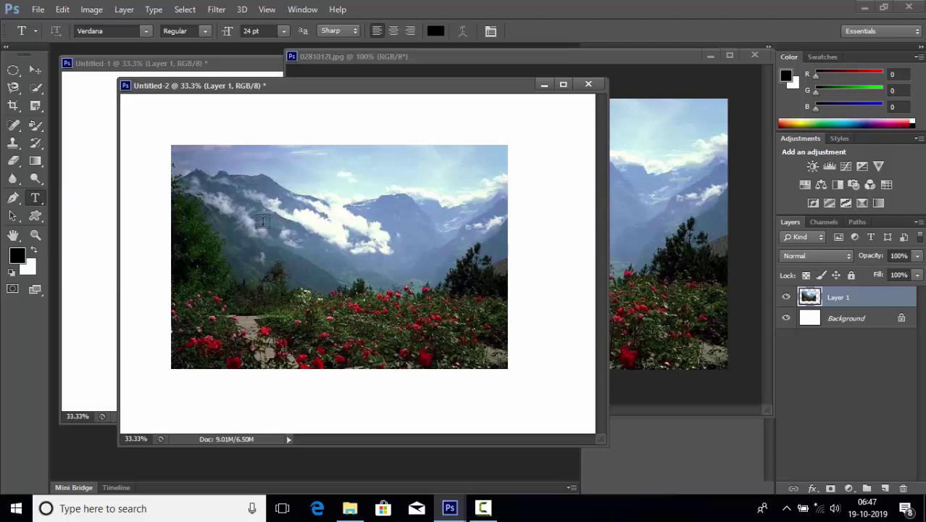
{"action": "left_click", "coordinate": [210, 261]}
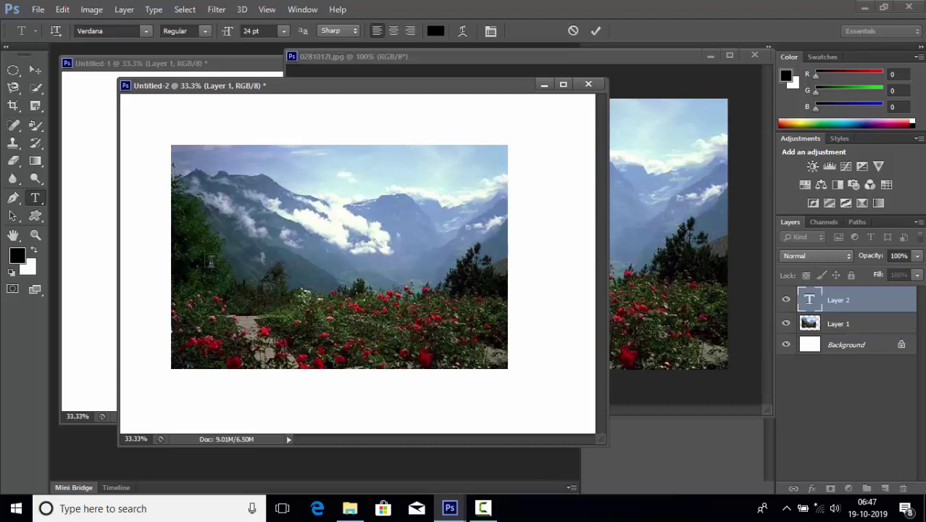
{"action": "type", "text": "A"}
{"action": "type", "text": "H C"}
{"action": "type", "text": "AREER"}
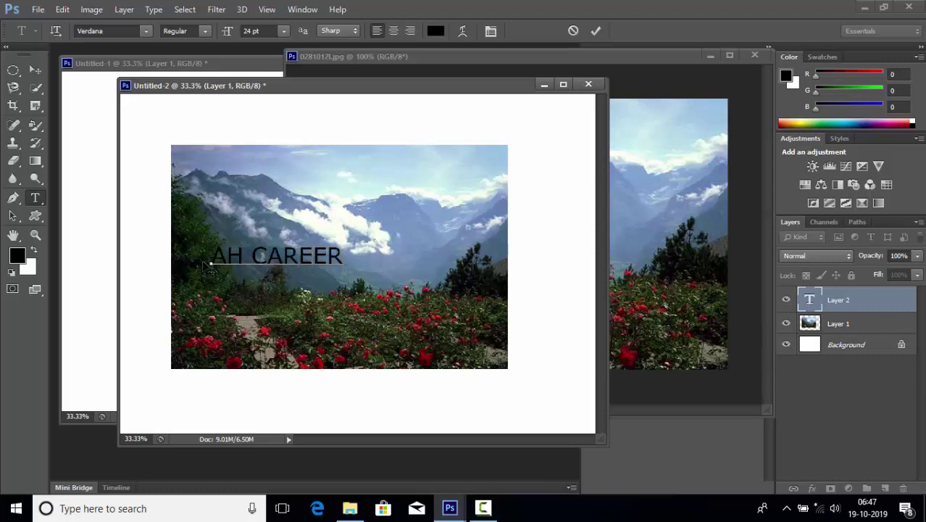
{"action": "left_click_drag", "start_coordinate": [312, 272], "coordinate": [326, 259]}
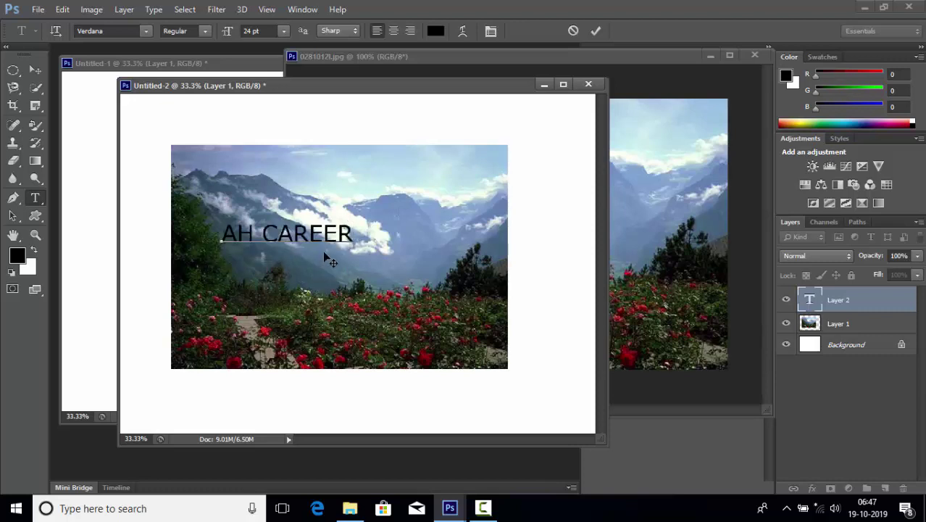
{"action": "left_click", "coordinate": [595, 32]}
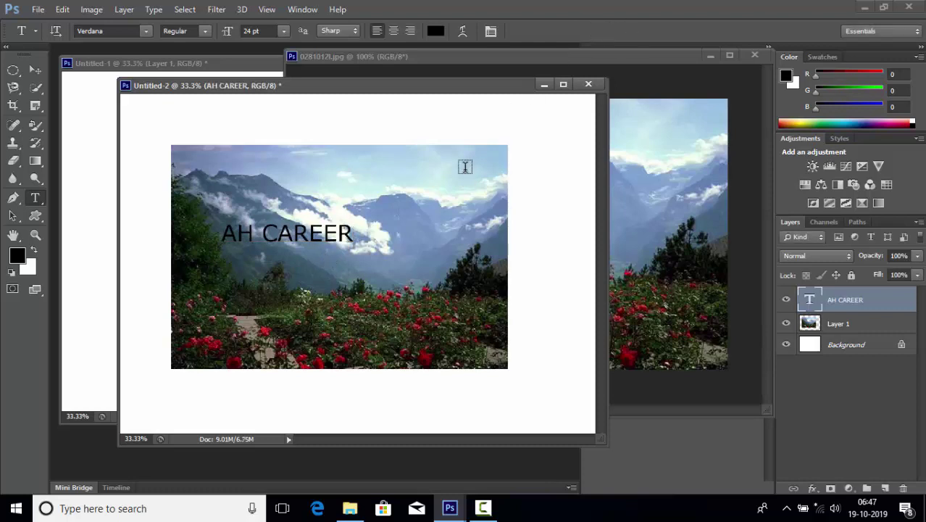
Free-transform the AH CAREER text to about 206% wide and 453% tall
{"action": "key", "text": "ctrl+t"}
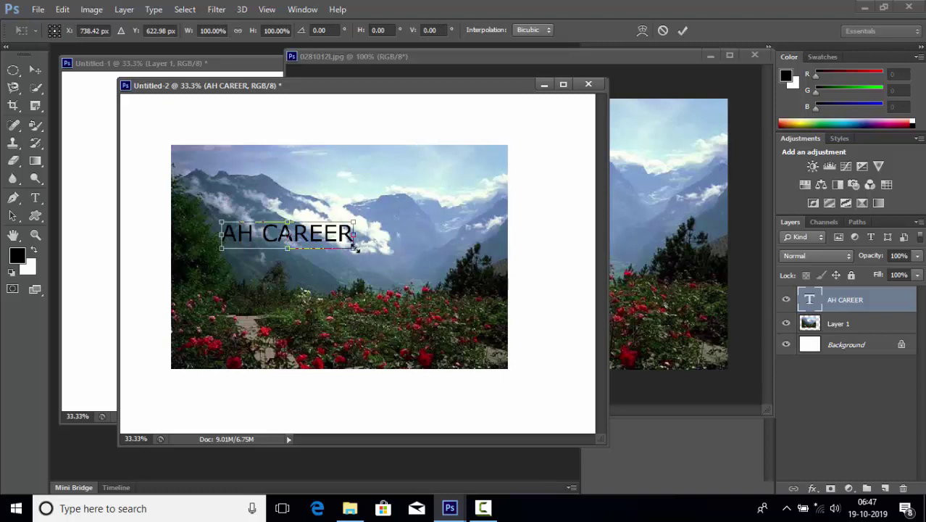
{"action": "left_click_drag", "start_coordinate": [354, 248], "coordinate": [470, 271]}
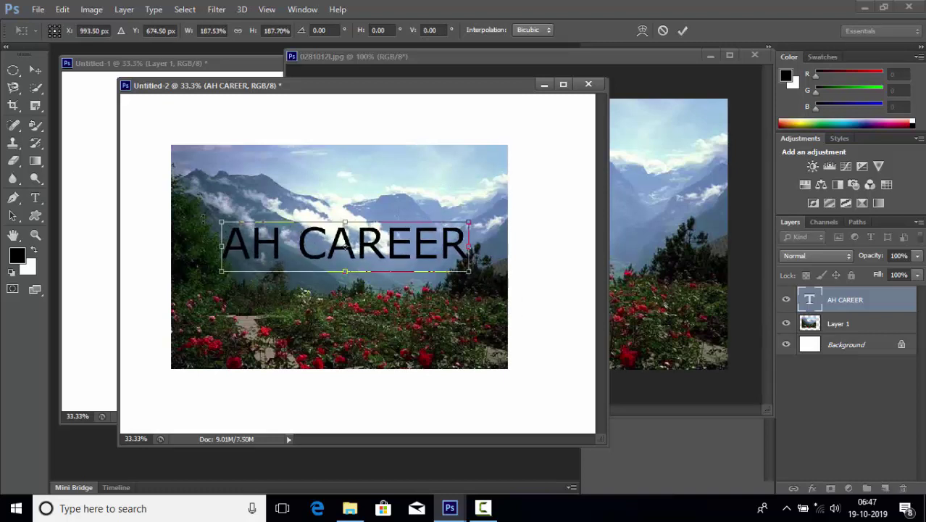
{"action": "left_click_drag", "start_coordinate": [220, 220], "coordinate": [197, 216]}
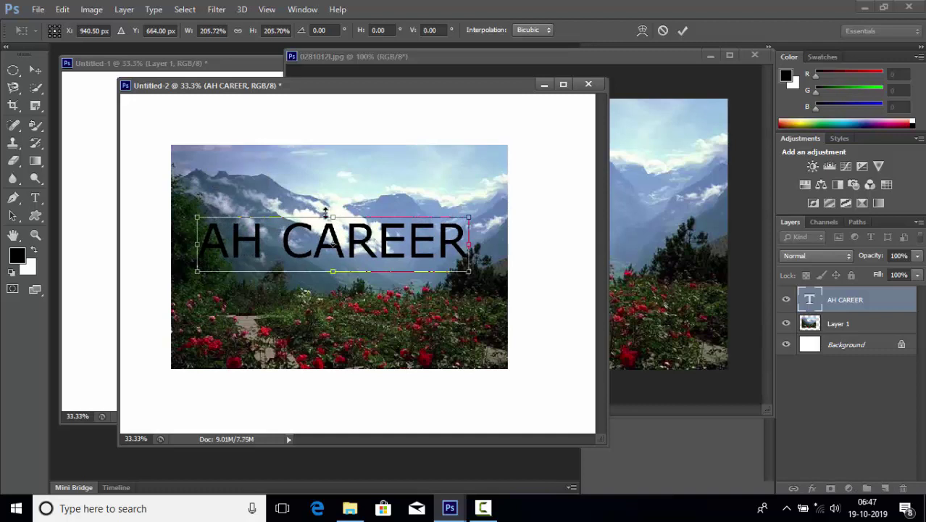
{"action": "left_click_drag", "start_coordinate": [333, 215], "coordinate": [333, 179]}
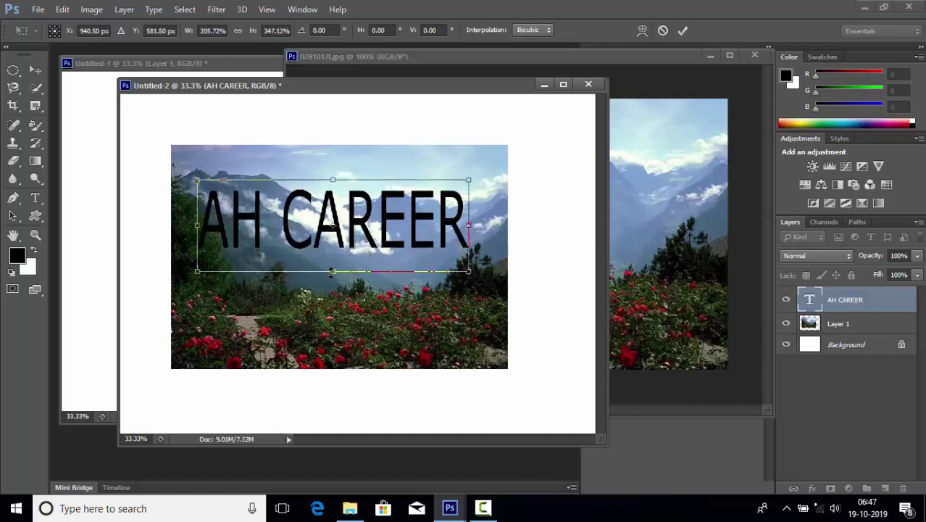
{"action": "left_click_drag", "start_coordinate": [333, 272], "coordinate": [333, 298]}
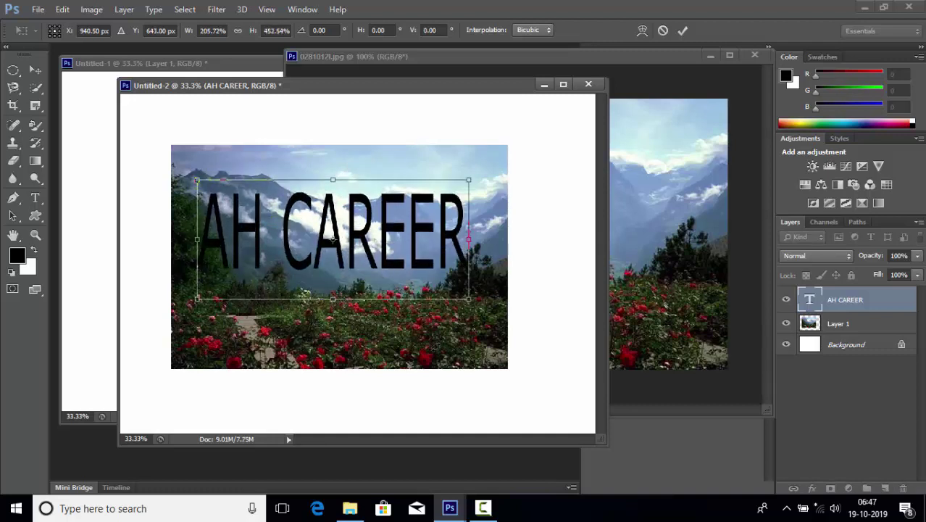
{"action": "key", "text": "Return"}
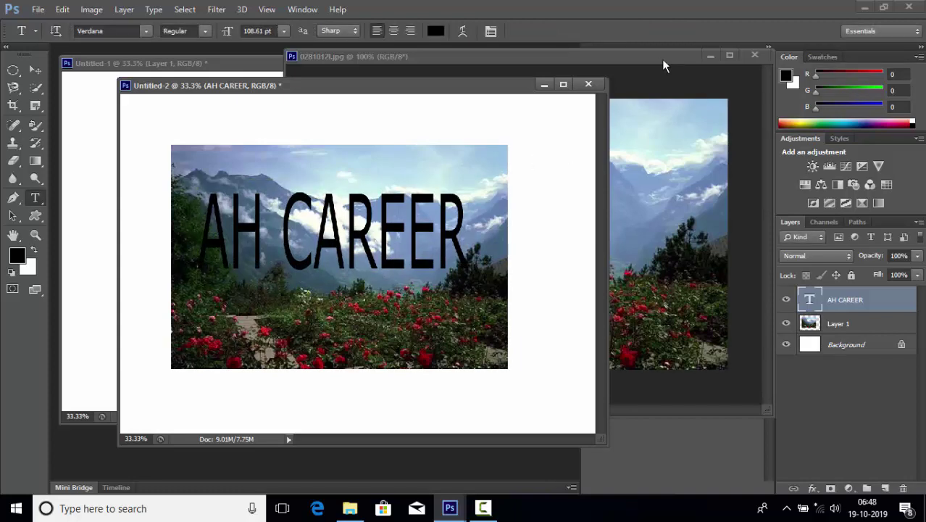
Close the source photo window, move the AH CAREER layer below Layer 1, then select Layer 1
{"action": "left_click", "coordinate": [688, 57]}
{"action": "left_click", "coordinate": [717, 54]}
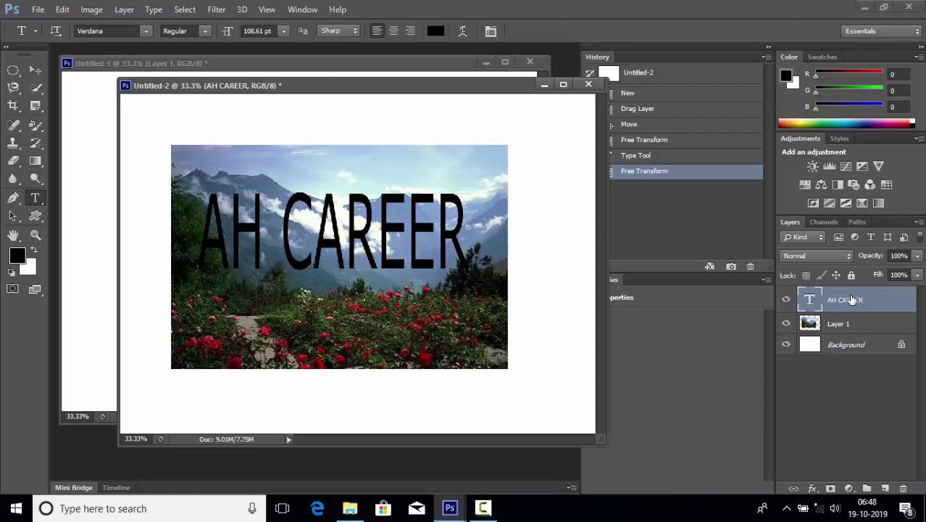
{"action": "left_click_drag", "start_coordinate": [852, 299], "coordinate": [850, 322]}
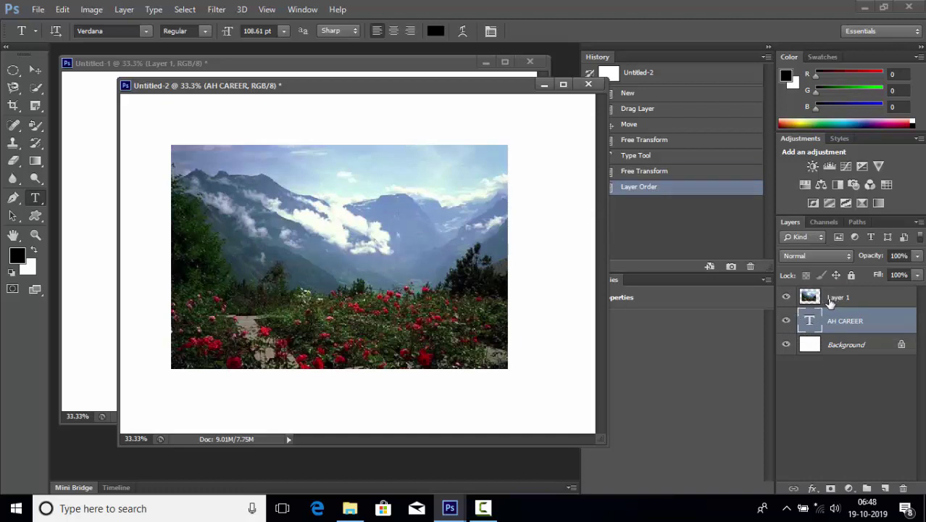
{"action": "left_click", "coordinate": [787, 298]}
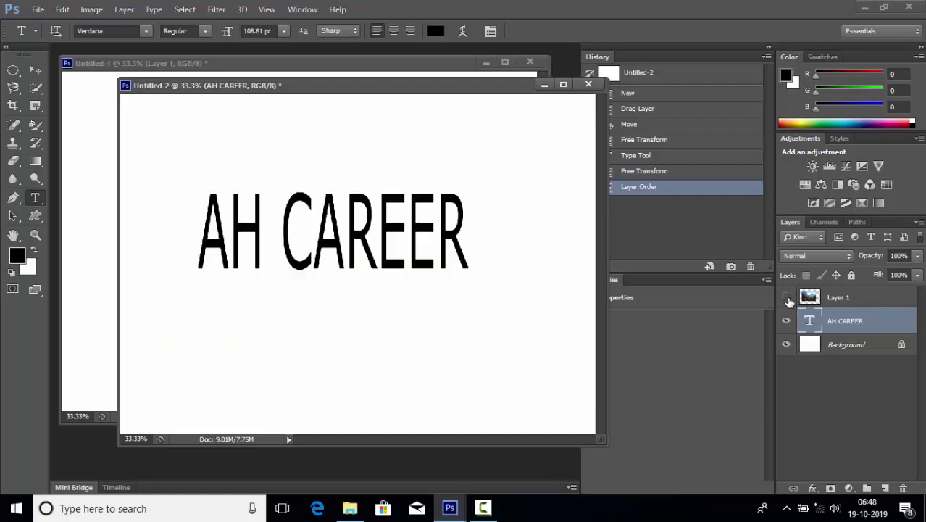
{"action": "left_click", "coordinate": [788, 298]}
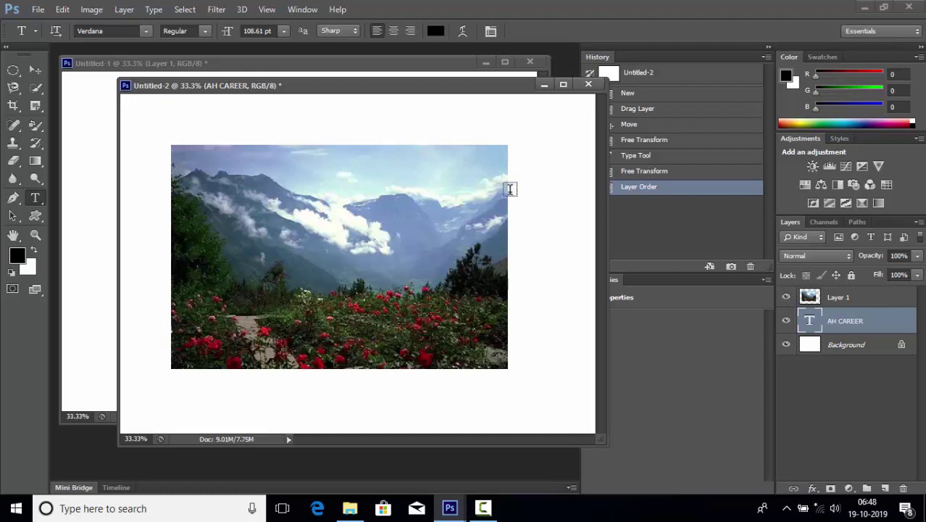
{"action": "left_click", "coordinate": [865, 298]}
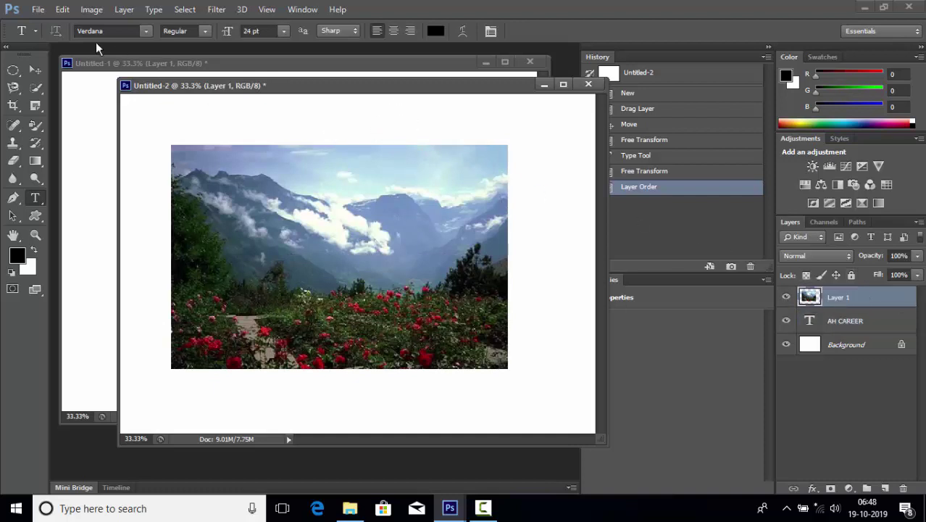
Apply Layer > Create Clipping Mask so Layer 1 clips to the AH CAREER text
{"action": "left_click", "coordinate": [120, 10]}
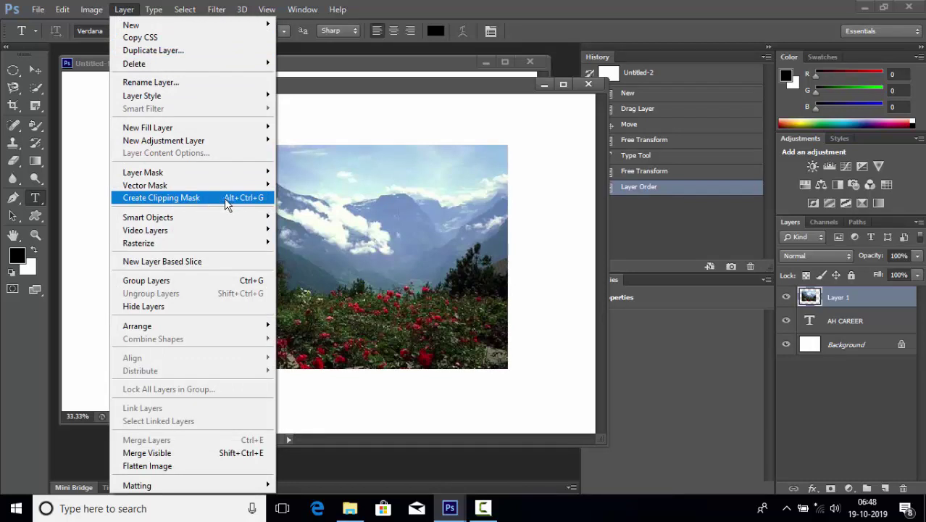
{"action": "left_click", "coordinate": [245, 198]}
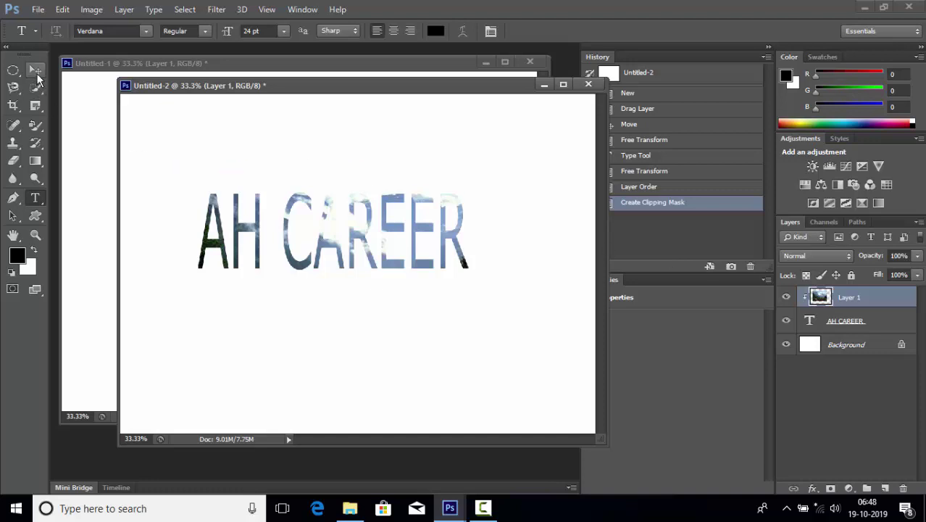
{"action": "left_click", "coordinate": [35, 72]}
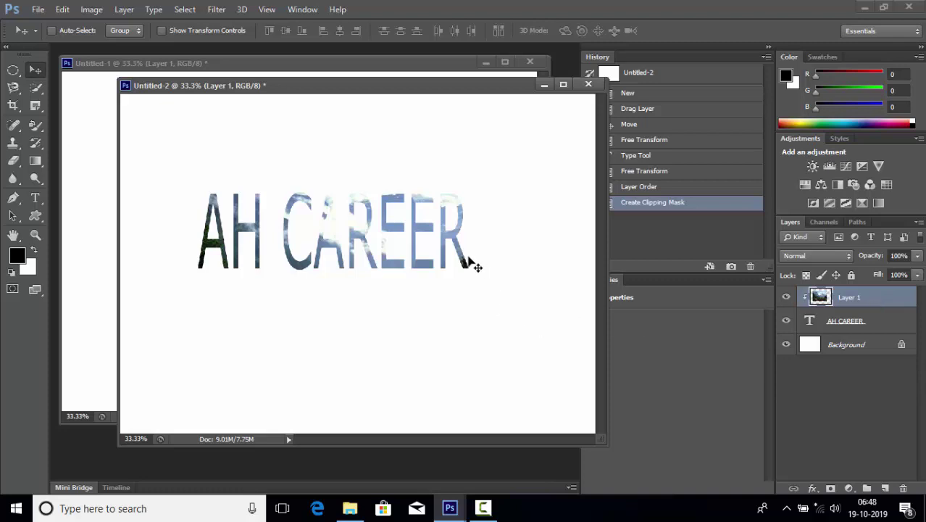
Shift the photo inside the letters, then move the AH CAREER text left and slightly down
{"action": "left_click_drag", "start_coordinate": [468, 284], "coordinate": [486, 266]}
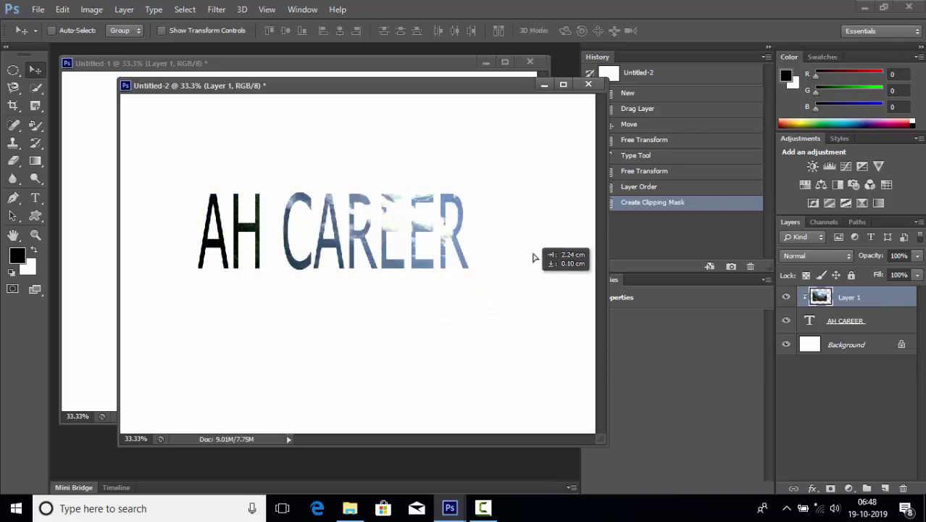
{"action": "left_click", "coordinate": [861, 323]}
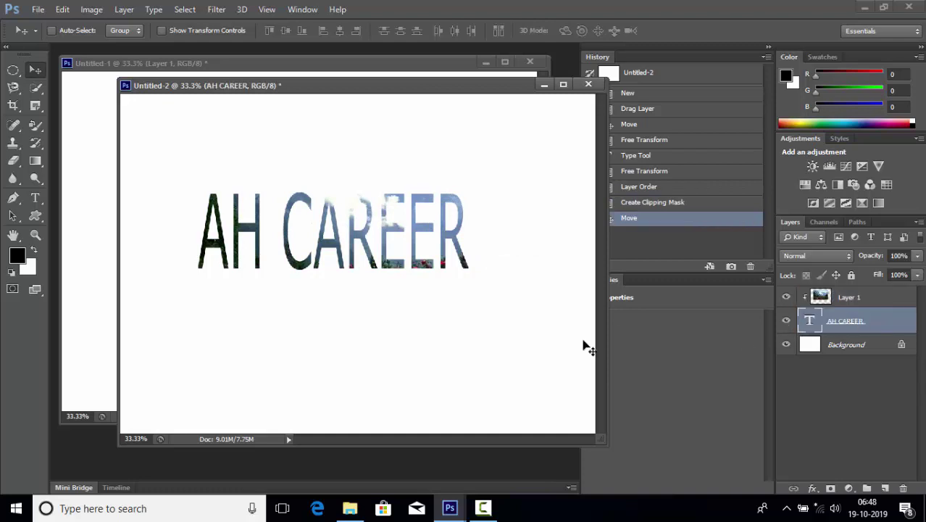
{"action": "mouse_move", "coordinate": [482, 316]}
{"action": "left_mouse_down"}
{"action": "mouse_move", "coordinate": [427, 343]}
{"action": "mouse_move", "coordinate": [534, 275]}
{"action": "mouse_move", "coordinate": [445, 290]}
{"action": "mouse_move", "coordinate": [480, 342]}
{"action": "mouse_move", "coordinate": [468, 314]}
{"action": "mouse_move", "coordinate": [446, 333]}
{"action": "mouse_move", "coordinate": [444, 324]}
{"action": "left_mouse_up"}
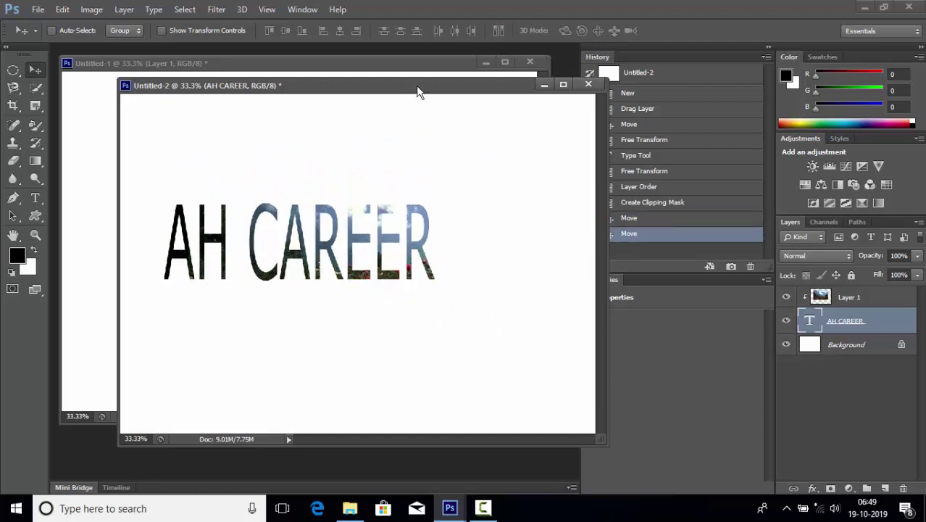
{"action": "mouse_move", "coordinate": [417, 92]}
{"action": "left_mouse_down"}
{"action": "mouse_move", "coordinate": [457, 128]}
{"action": "mouse_move", "coordinate": [495, 99]}
{"action": "mouse_move", "coordinate": [403, 97]}
{"action": "left_mouse_up"}
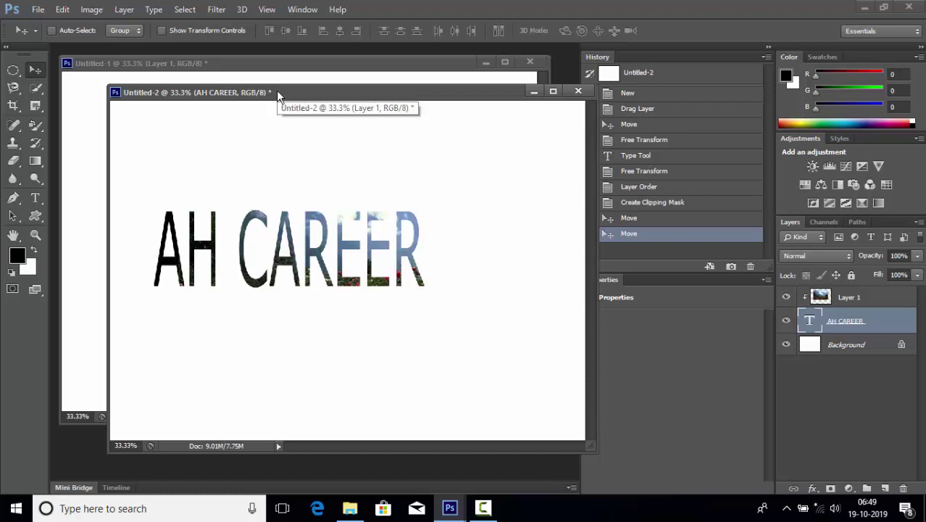
{"action": "left_click", "coordinate": [125, 9]}
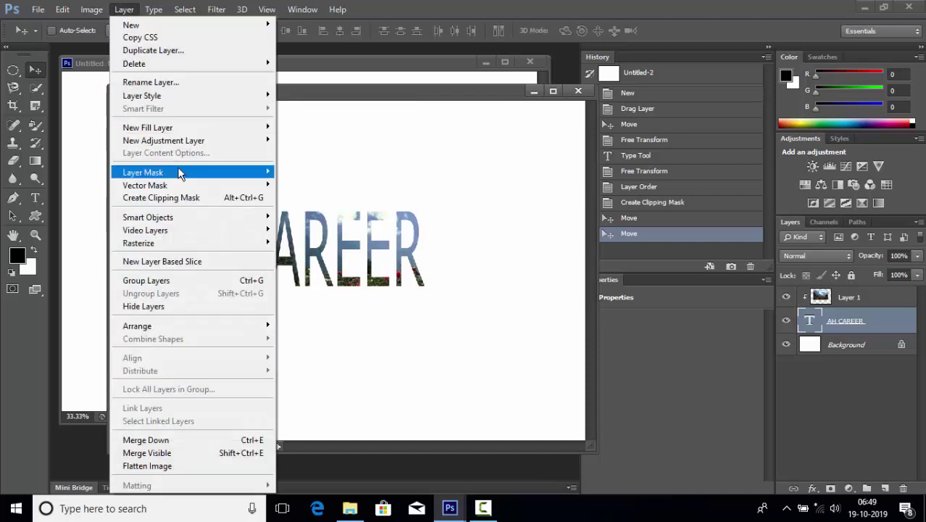
{"action": "left_click", "coordinate": [395, 7]}
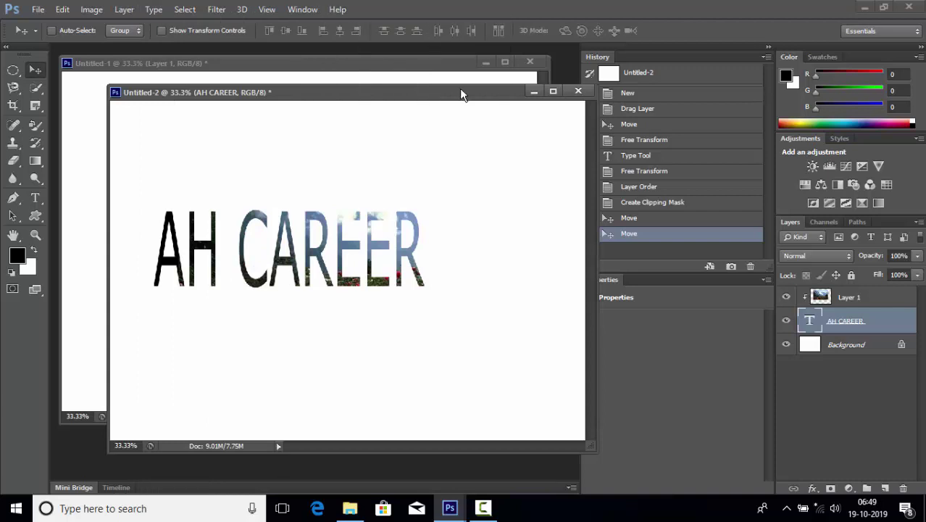
Minimize Photoshop and the Photoshop CS6 folder window to reveal the desktop
{"action": "left_click", "coordinate": [864, 7]}
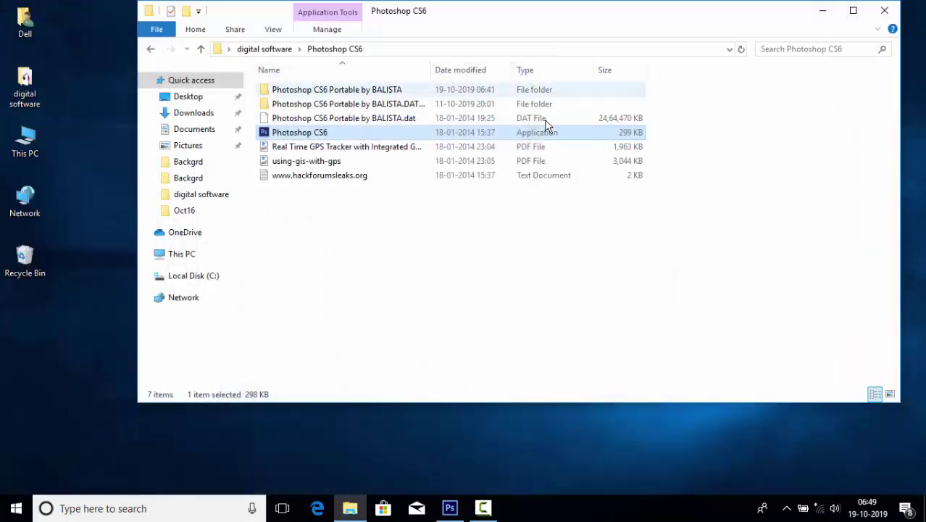
{"action": "left_click", "coordinate": [823, 10]}
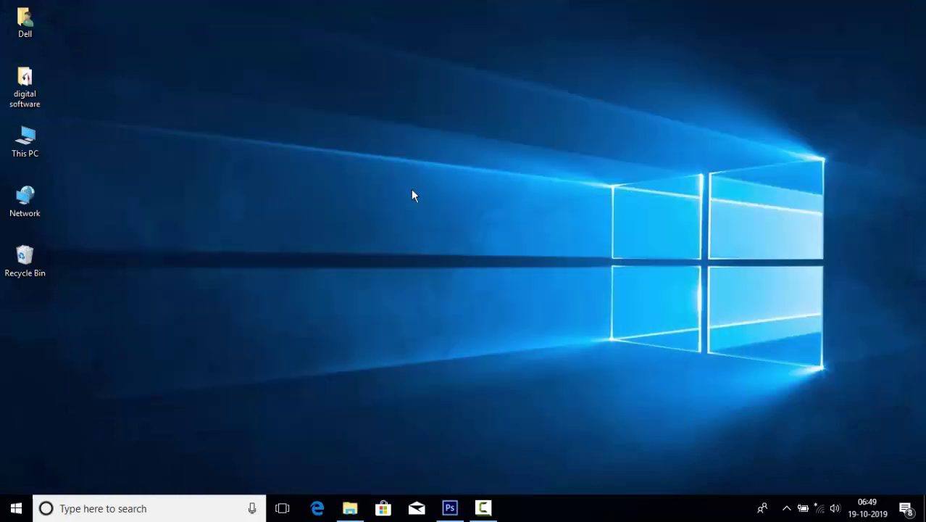